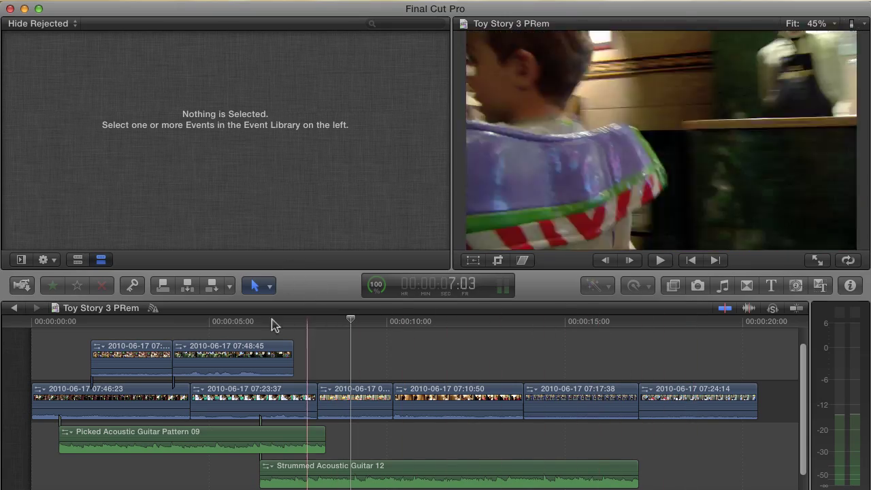
- Select the 07:48:45 clip and the Strummed Acoustic Guitar 12 clip, then park the playhead near nine seconds
{"action": "left_click", "coordinate": [228, 361]}
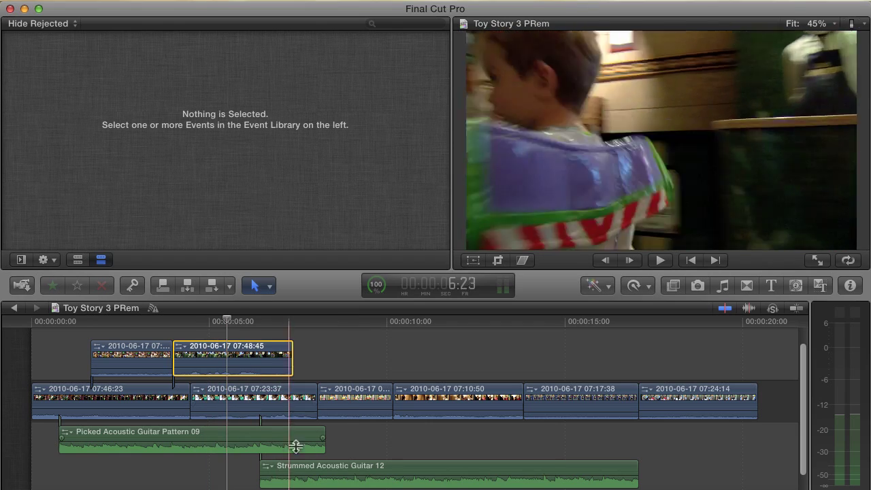
{"action": "left_click", "coordinate": [371, 468]}
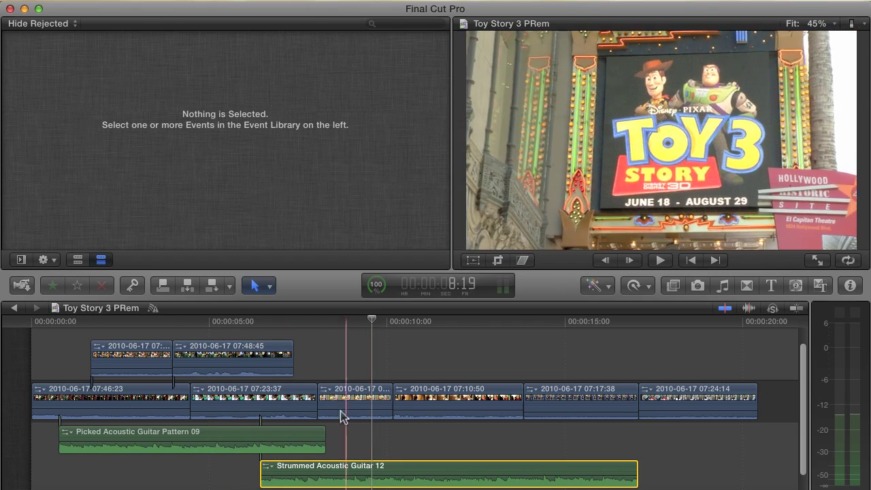
{"action": "left_click", "coordinate": [375, 323]}
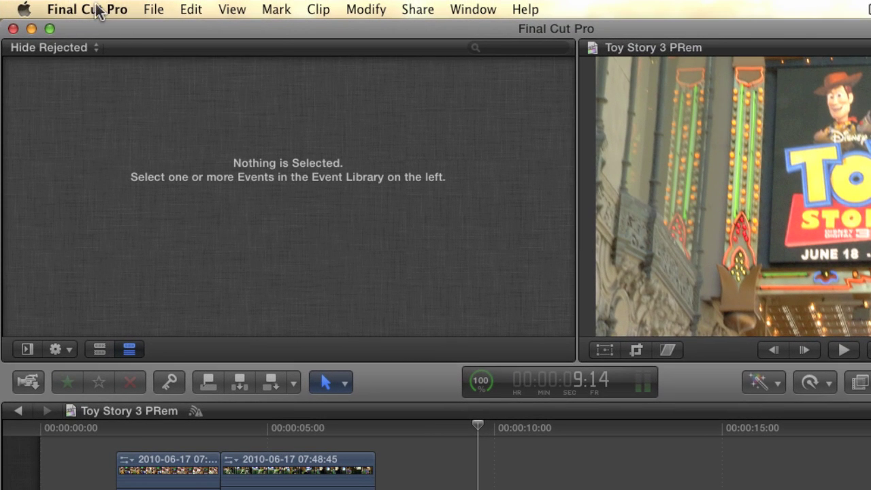
- Open the Editing preferences and close them without changes
{"action": "left_click", "coordinate": [89, 9]}
{"action": "left_click", "coordinate": [104, 56]}
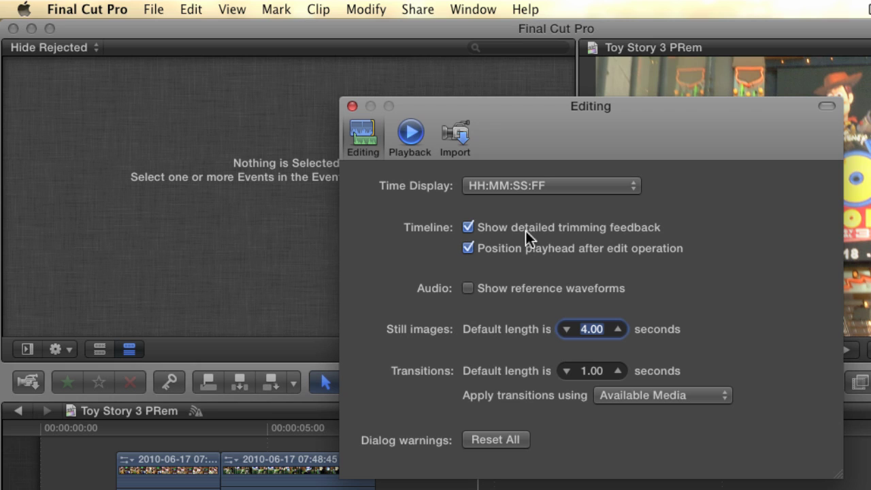
{"action": "left_click", "coordinate": [352, 106]}
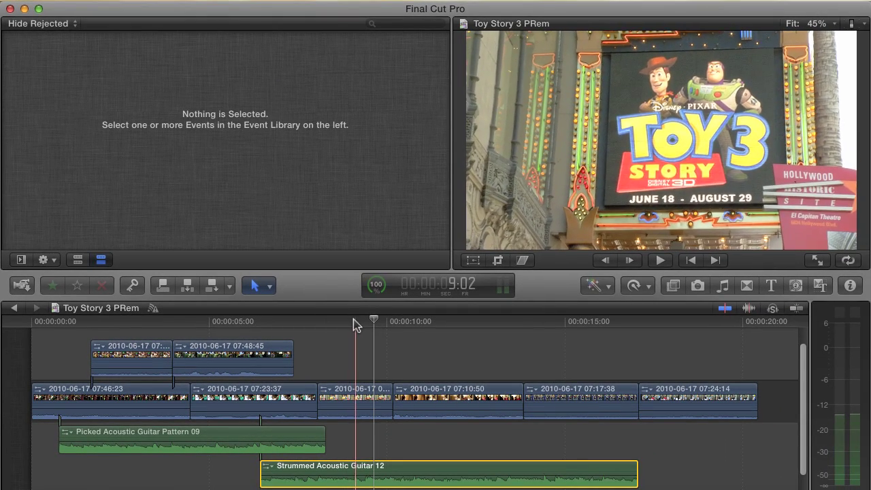
- Move the playhead to about ten seconds, check the Tools list, and switch to the Trim tool
{"action": "left_click", "coordinate": [406, 321]}
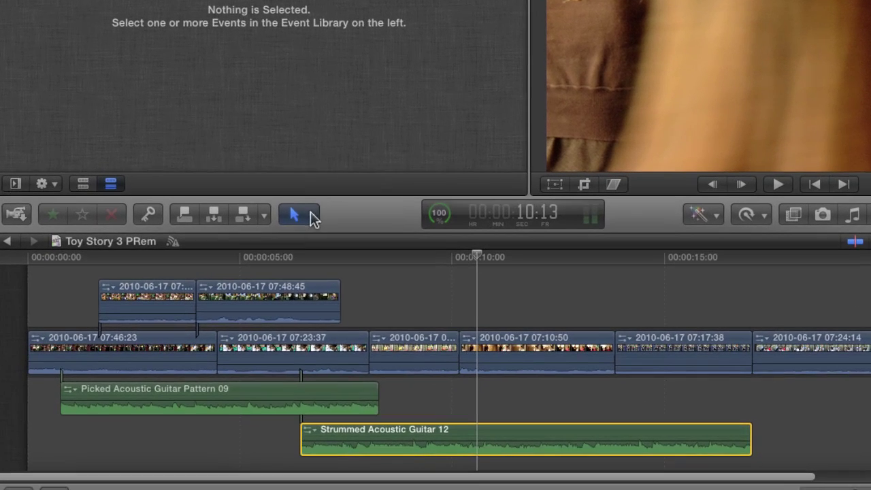
{"action": "left_click", "coordinate": [270, 286]}
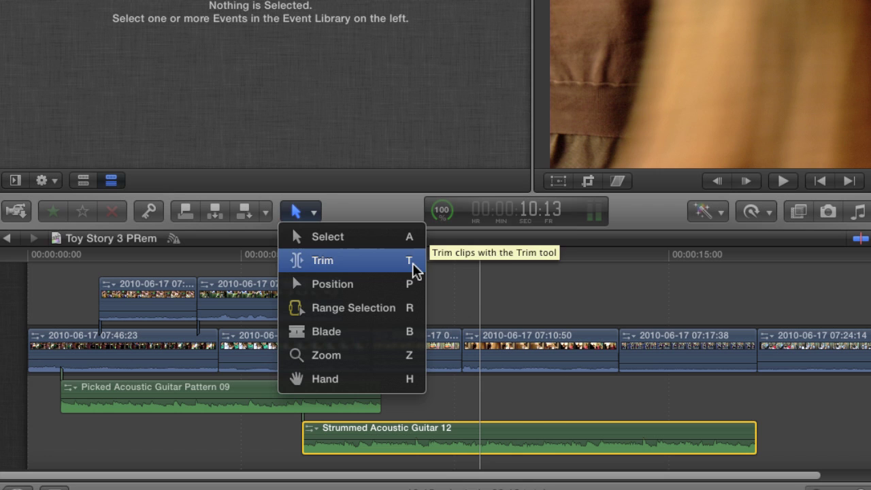
{"action": "left_click", "coordinate": [402, 205]}
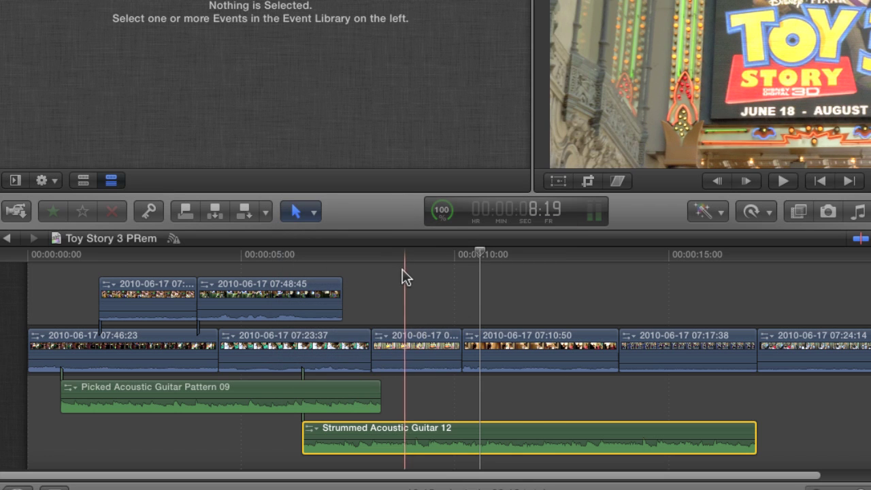
{"action": "key", "text": "t"}
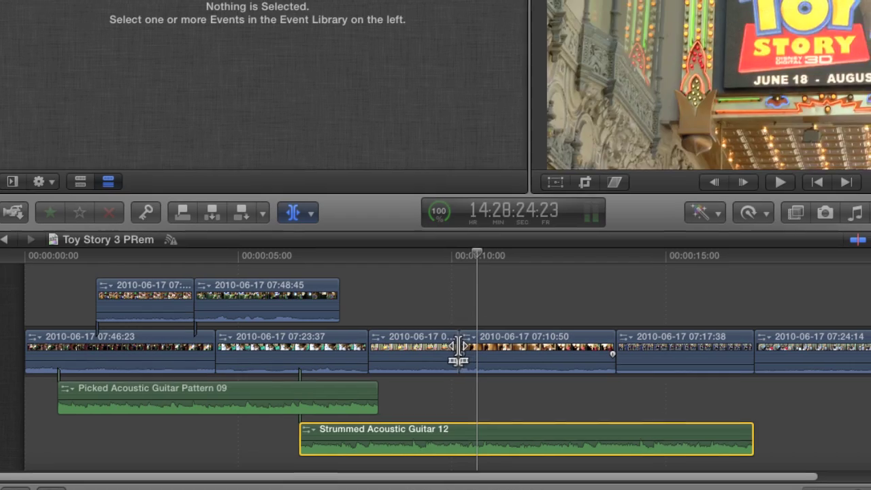
- Ripple-trim the 07:10:50/07:17:38 cut about sixteen frames later and play the result back
{"action": "mouse_move", "coordinate": [470, 345]}
{"action": "left_mouse_down"}
{"action": "mouse_move", "coordinate": [338, 409]}
{"action": "mouse_move", "coordinate": [295, 411]}
{"action": "mouse_move", "coordinate": [316, 410]}
{"action": "mouse_move", "coordinate": [300, 410]}
{"action": "mouse_move", "coordinate": [308, 410]}
{"action": "left_mouse_up"}
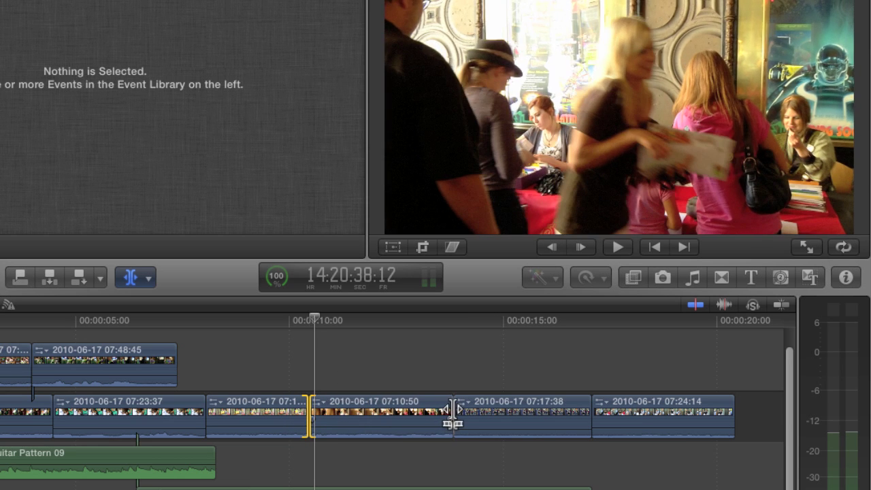
{"action": "mouse_move", "coordinate": [453, 410]}
{"action": "left_mouse_down"}
{"action": "mouse_move", "coordinate": [430, 410]}
{"action": "mouse_move", "coordinate": [469, 410]}
{"action": "mouse_move", "coordinate": [441, 410]}
{"action": "left_mouse_up"}
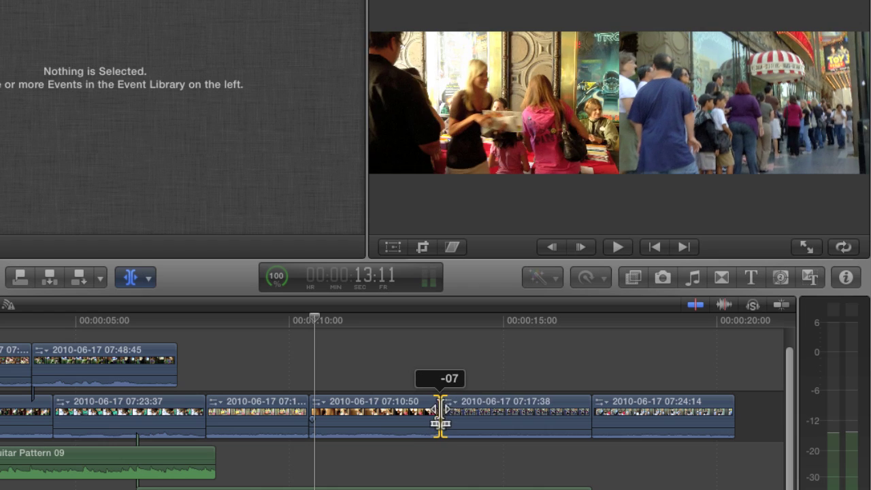
{"action": "left_click_drag", "start_coordinate": [446, 410], "coordinate": [427, 410]}
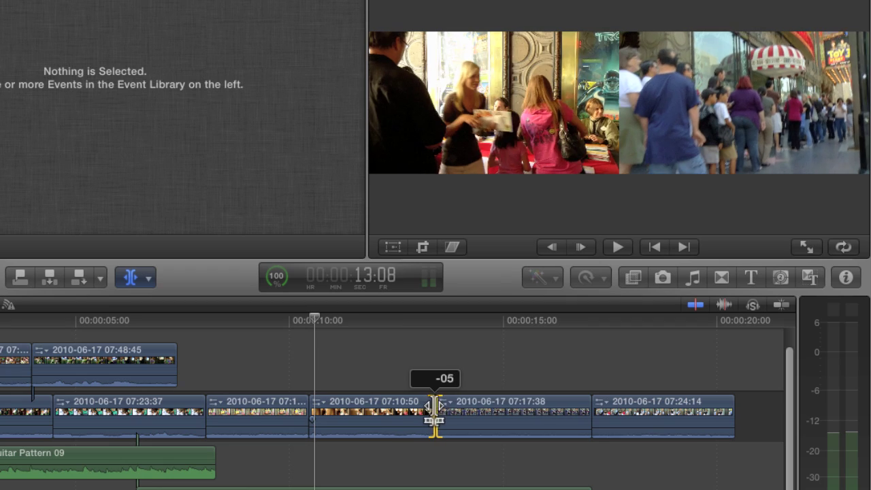
{"action": "mouse_move", "coordinate": [464, 408]}
{"action": "left_mouse_down"}
{"action": "mouse_move", "coordinate": [414, 410]}
{"action": "mouse_move", "coordinate": [445, 410]}
{"action": "left_mouse_up"}
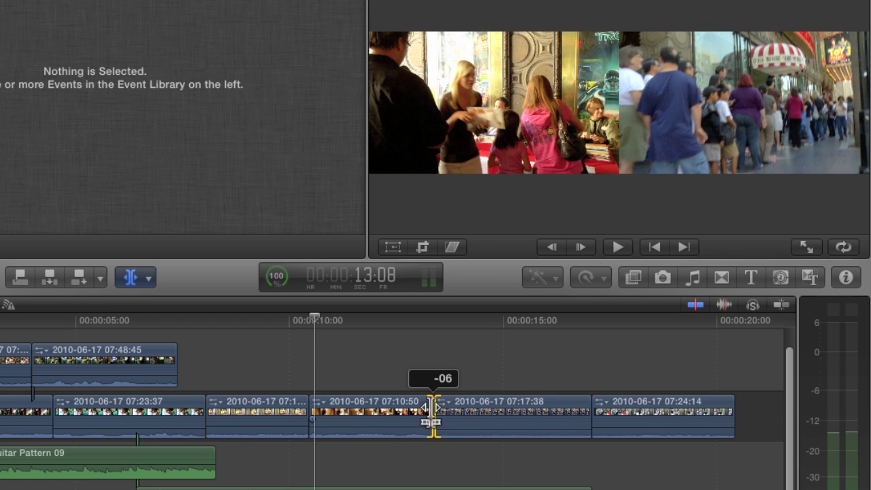
{"action": "mouse_move", "coordinate": [422, 408]}
{"action": "left_mouse_down"}
{"action": "mouse_move", "coordinate": [497, 413]}
{"action": "mouse_move", "coordinate": [419, 412]}
{"action": "mouse_move", "coordinate": [472, 413]}
{"action": "left_mouse_up"}
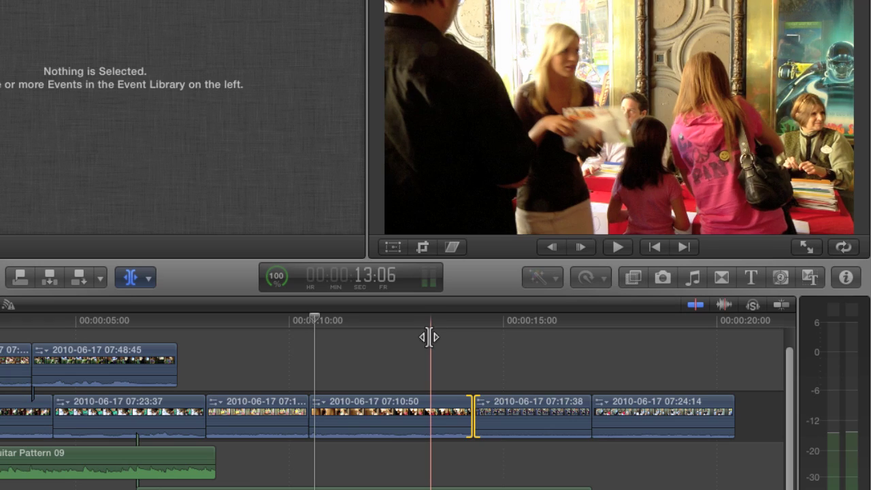
{"action": "key", "text": "space"}
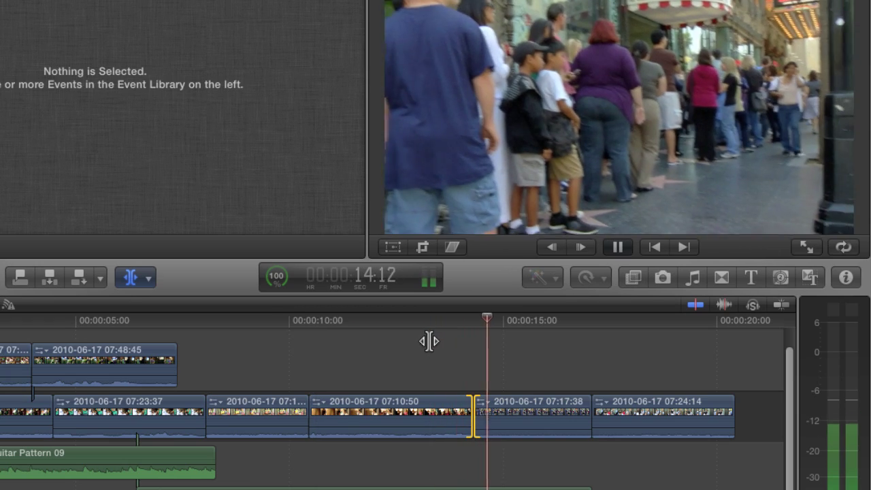
{"action": "key", "text": "space"}
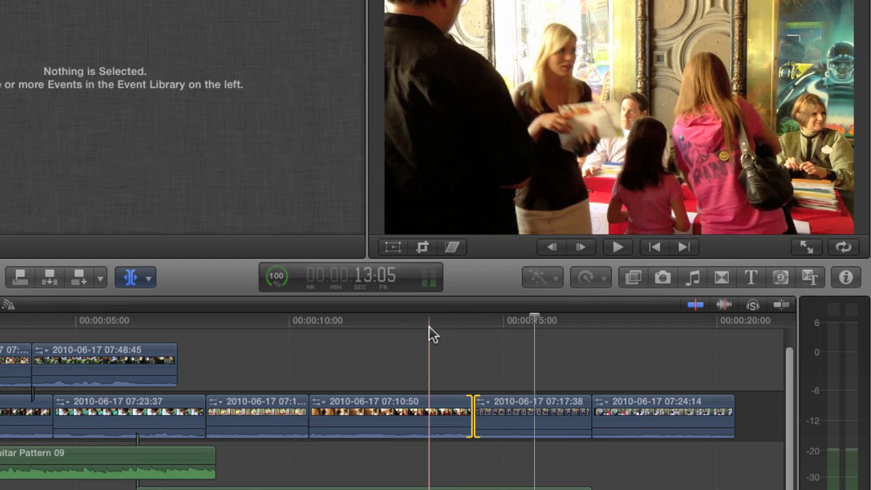
- Move the playhead to deselect the edit point and turn skimming off
{"action": "scroll", "coordinate": [680, 326], "scroll_direction": "right", "scroll_amount": 1}
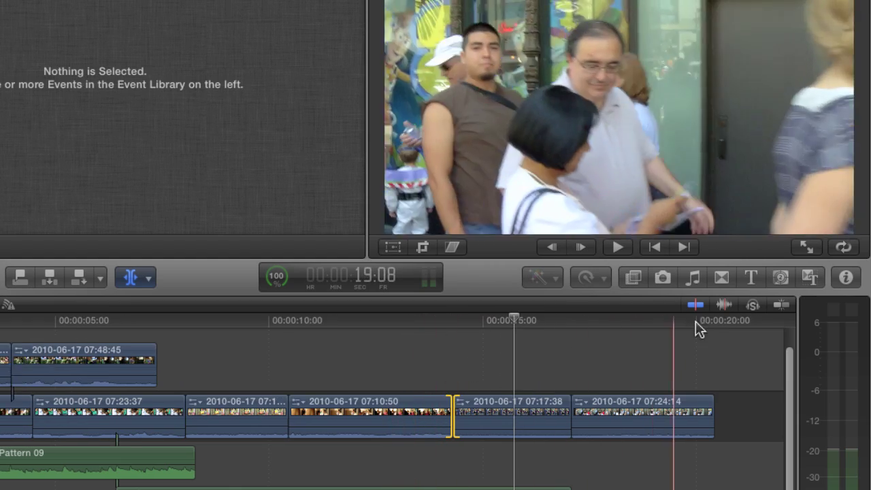
{"action": "scroll", "coordinate": [695, 320], "scroll_direction": "right", "scroll_amount": 3}
{"action": "scroll", "coordinate": [675, 334], "scroll_direction": "left", "scroll_amount": 2}
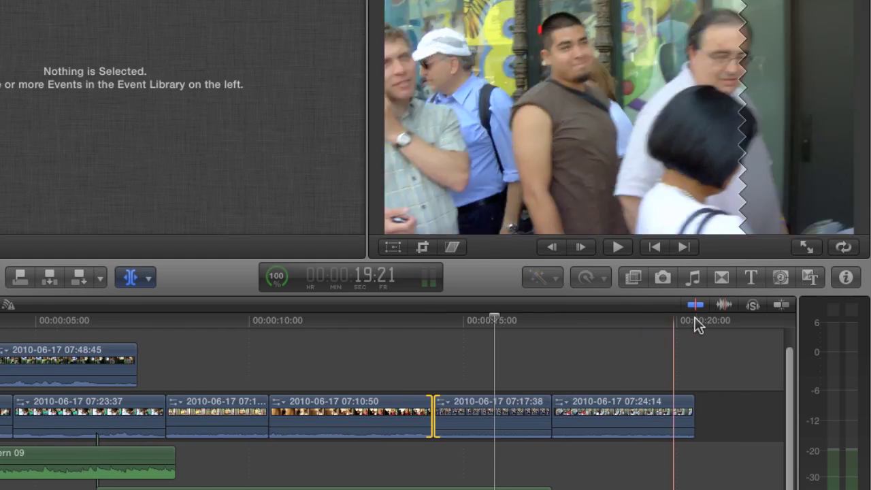
{"action": "scroll", "coordinate": [696, 322], "scroll_direction": "right", "scroll_amount": 1}
{"action": "scroll", "coordinate": [691, 317], "scroll_direction": "right", "scroll_amount": 1}
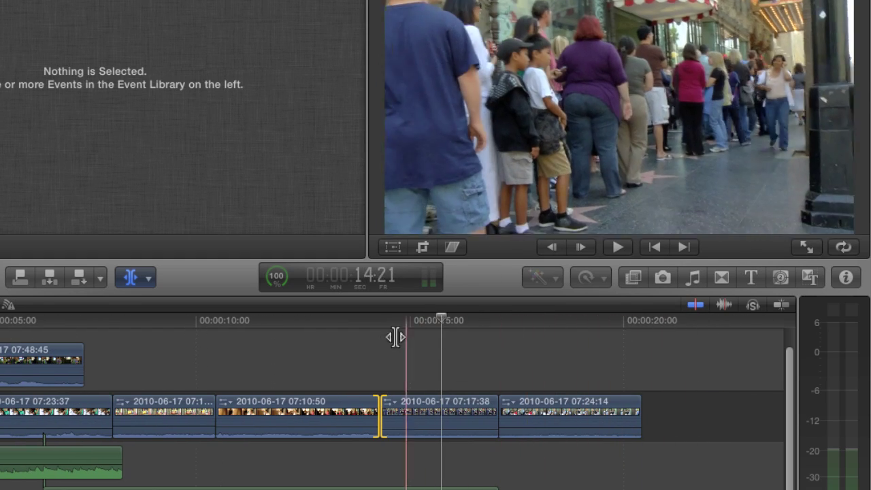
{"action": "left_click", "coordinate": [382, 345]}
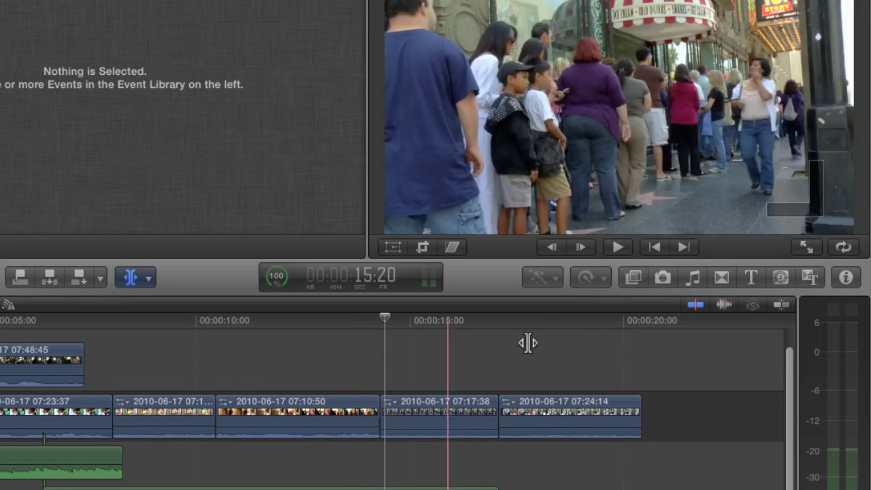
{"action": "scroll", "coordinate": [696, 316], "scroll_direction": "right", "scroll_amount": 2}
{"action": "left_click", "coordinate": [695, 306]}
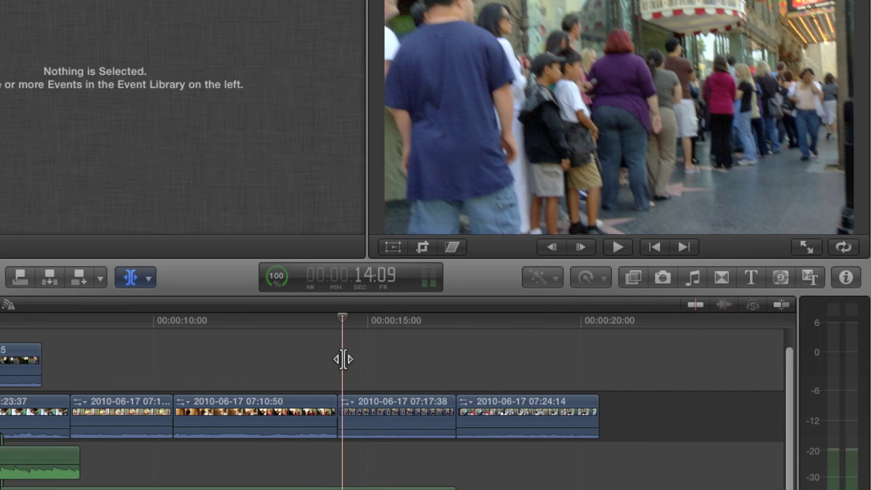
- Slip the 07:10:50 clip's footage with the Trim tool and play the timeline to review
{"action": "scroll", "coordinate": [317, 368], "scroll_direction": "left", "scroll_amount": 5}
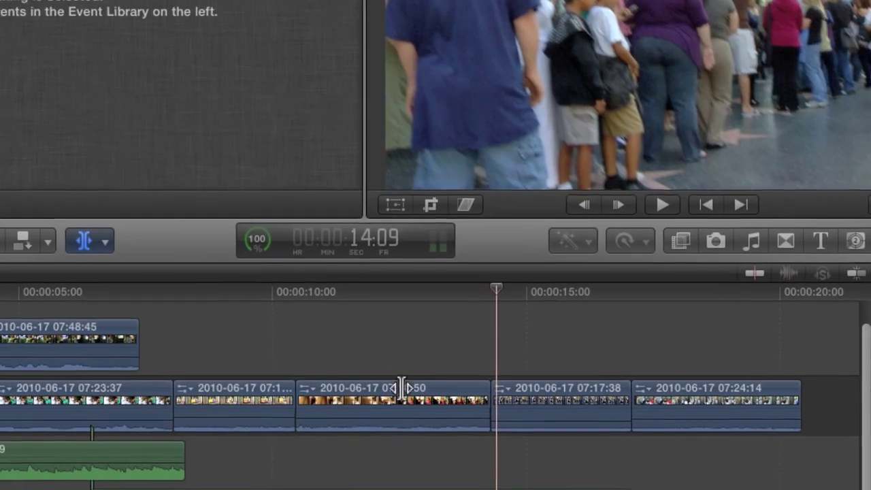
{"action": "left_click", "coordinate": [399, 416]}
{"action": "mouse_move", "coordinate": [403, 407]}
{"action": "left_mouse_down"}
{"action": "mouse_move", "coordinate": [442, 413]}
{"action": "mouse_move", "coordinate": [384, 423]}
{"action": "mouse_move", "coordinate": [423, 414]}
{"action": "mouse_move", "coordinate": [459, 422]}
{"action": "mouse_move", "coordinate": [409, 395]}
{"action": "mouse_move", "coordinate": [356, 412]}
{"action": "mouse_move", "coordinate": [364, 409]}
{"action": "left_mouse_up"}
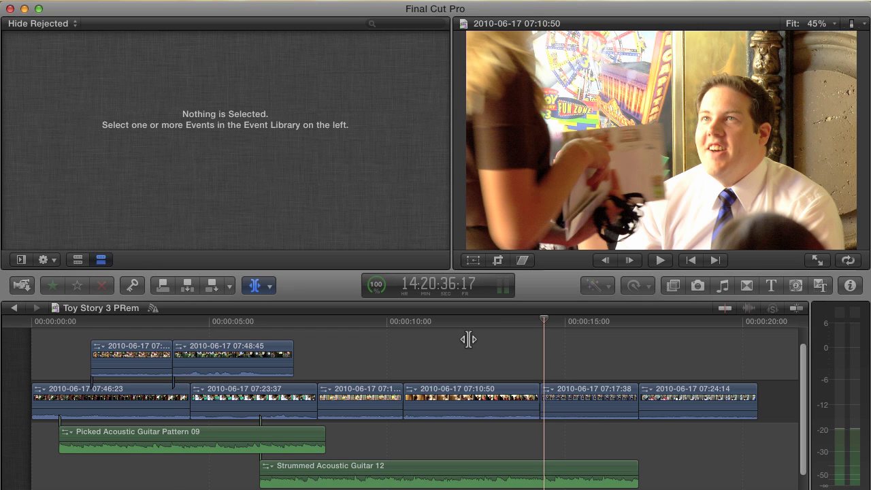
{"action": "key", "text": "space"}
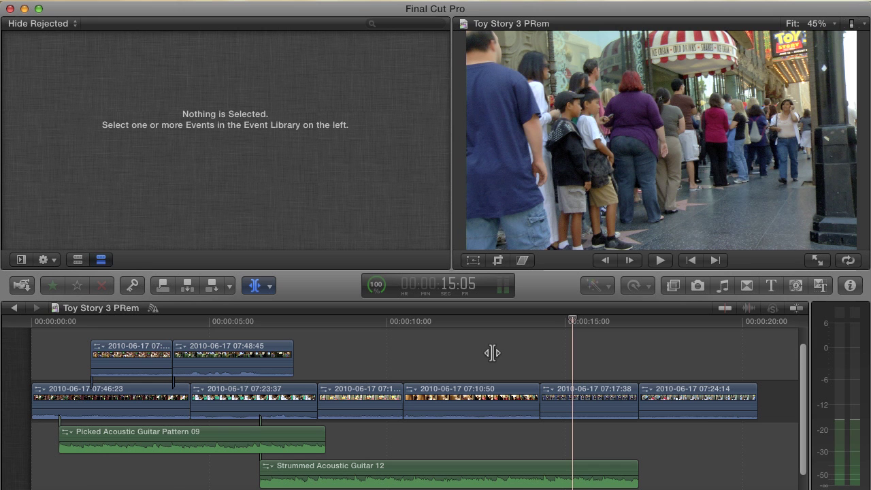
- After reviewing playback, ripple-trim the connected clips' shared edit point a few frames earlier
{"action": "key", "text": "space"}
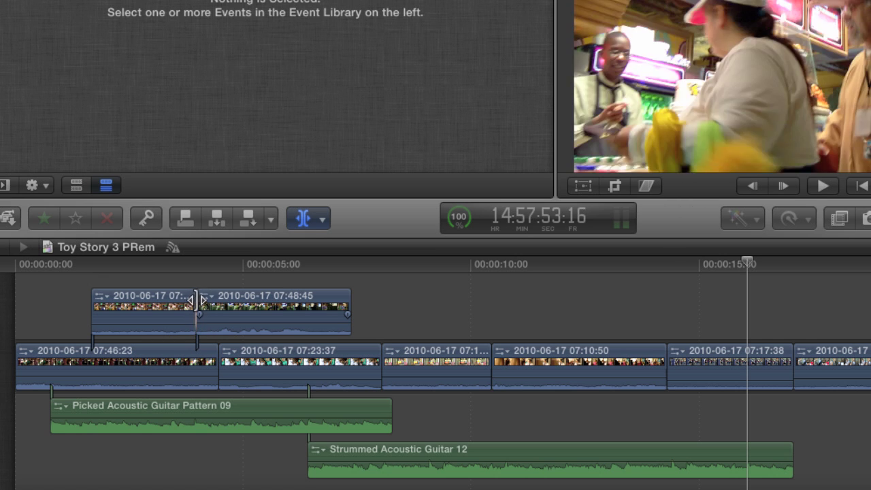
{"action": "left_click", "coordinate": [198, 303]}
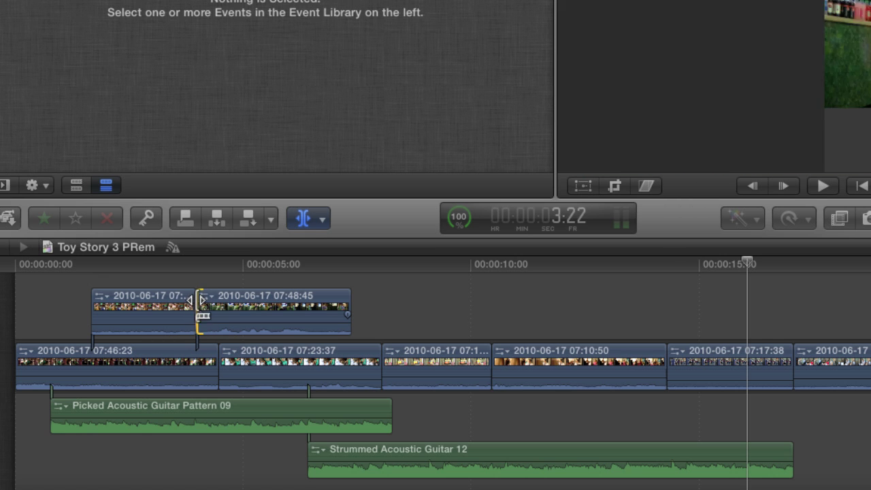
{"action": "left_click", "coordinate": [195, 300]}
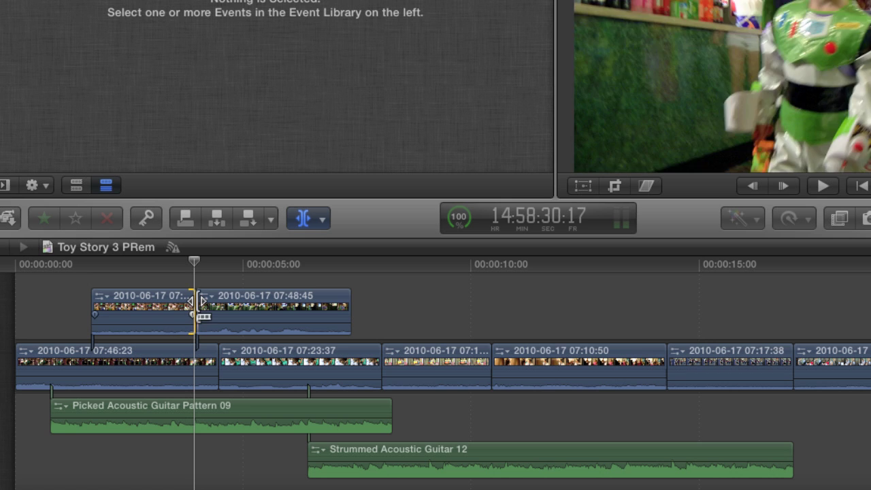
{"action": "left_click", "coordinate": [201, 300]}
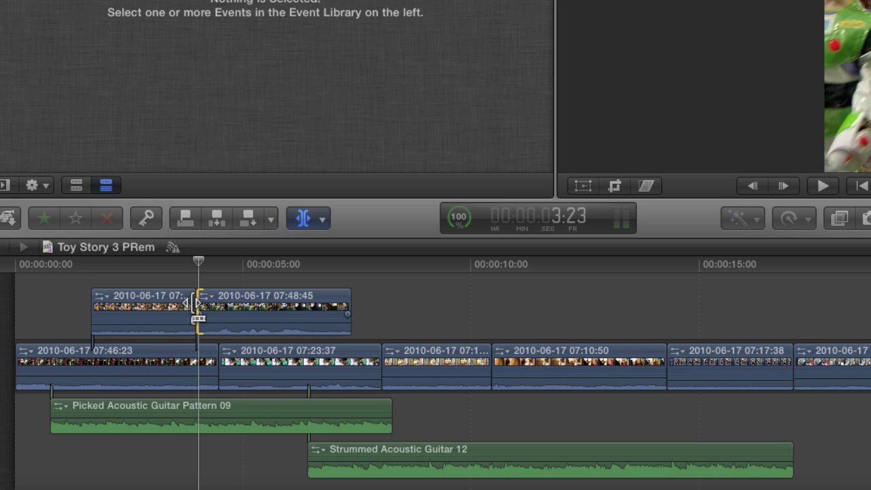
{"action": "left_click", "coordinate": [192, 302]}
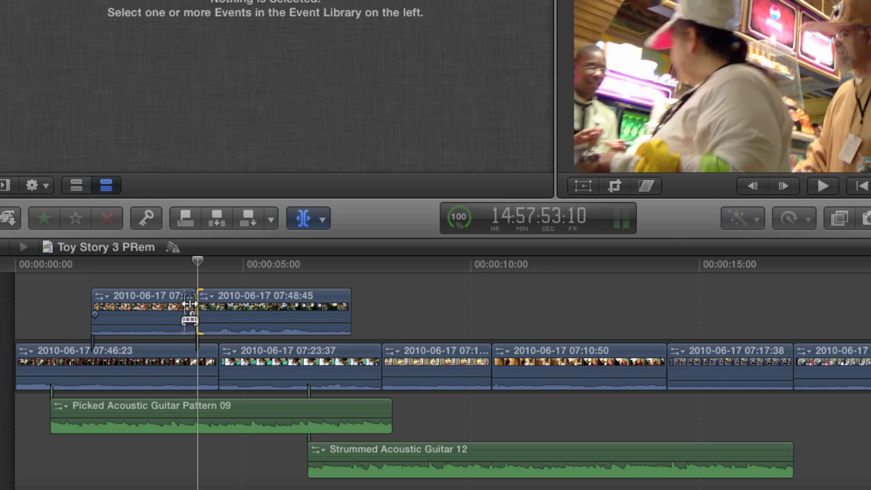
{"action": "left_click", "coordinate": [203, 304]}
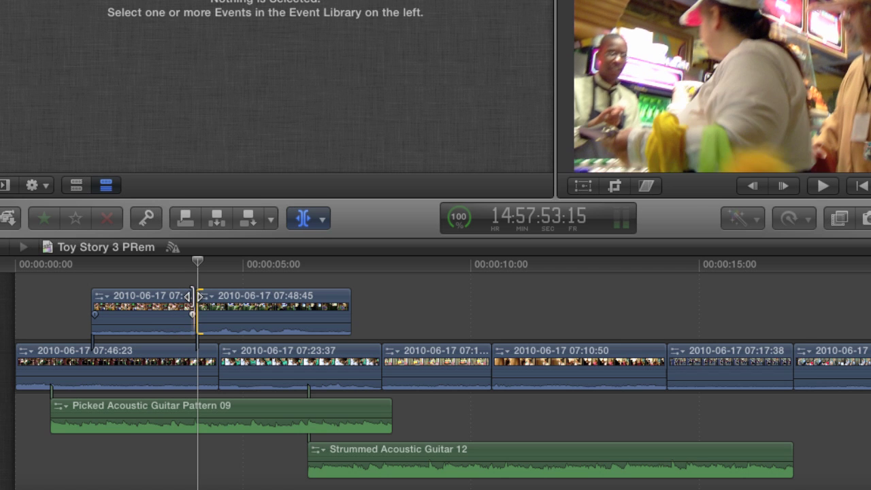
{"action": "left_click_drag", "start_coordinate": [193, 297], "coordinate": [197, 345]}
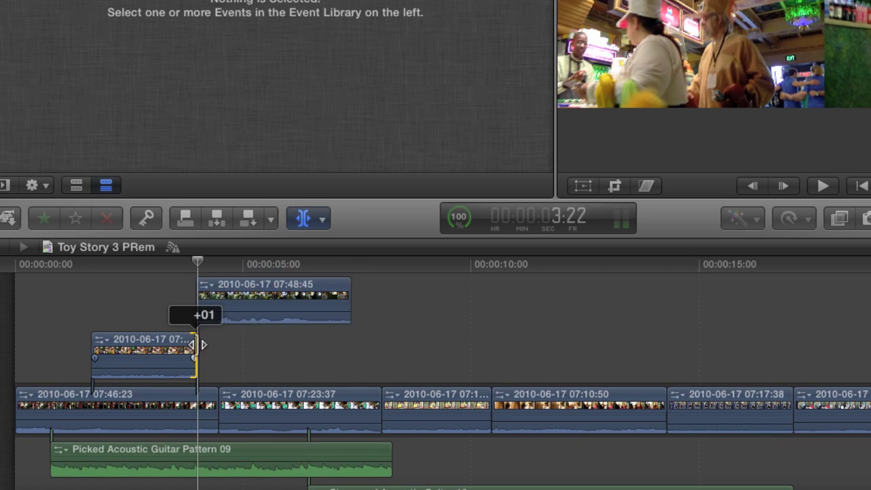
{"action": "left_click_drag", "start_coordinate": [197, 345], "coordinate": [183, 332]}
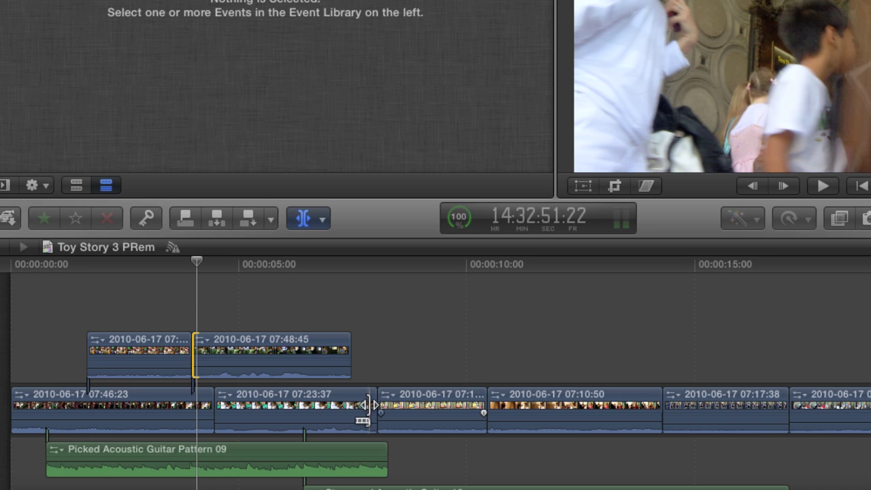
- Drag the 07:17:38/07:24:14 edit right, lengthening the 07:17:38 clip about ten frames
{"action": "mouse_move", "coordinate": [368, 406]}
{"action": "left_mouse_down"}
{"action": "mouse_move", "coordinate": [439, 407]}
{"action": "mouse_move", "coordinate": [366, 407]}
{"action": "left_mouse_up"}
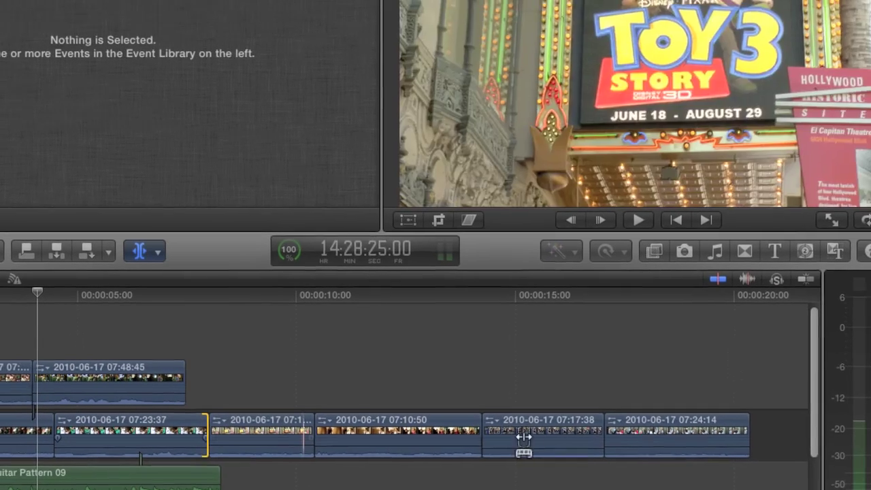
{"action": "left_click", "coordinate": [604, 436]}
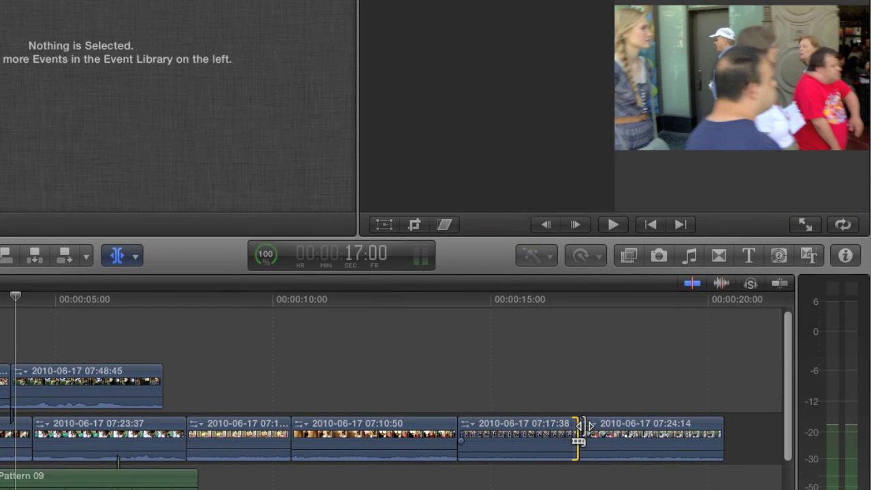
{"action": "mouse_move", "coordinate": [580, 427]}
{"action": "left_mouse_down"}
{"action": "mouse_move", "coordinate": [615, 427]}
{"action": "mouse_move", "coordinate": [601, 442]}
{"action": "left_mouse_up"}
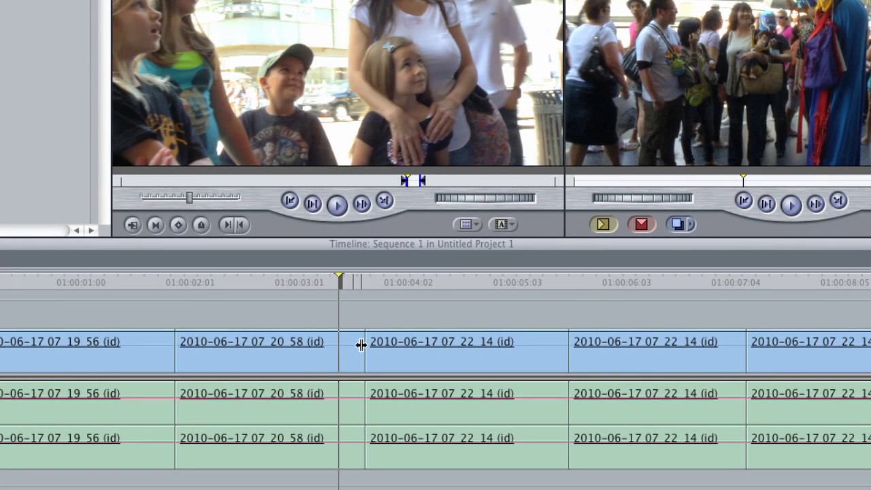
- Try trimming the 07:20:58 clip's end twice, undoing each attempt
{"action": "mouse_move", "coordinate": [360, 345]}
{"action": "left_mouse_down"}
{"action": "mouse_move", "coordinate": [311, 352]}
{"action": "mouse_move", "coordinate": [325, 352]}
{"action": "left_mouse_up"}
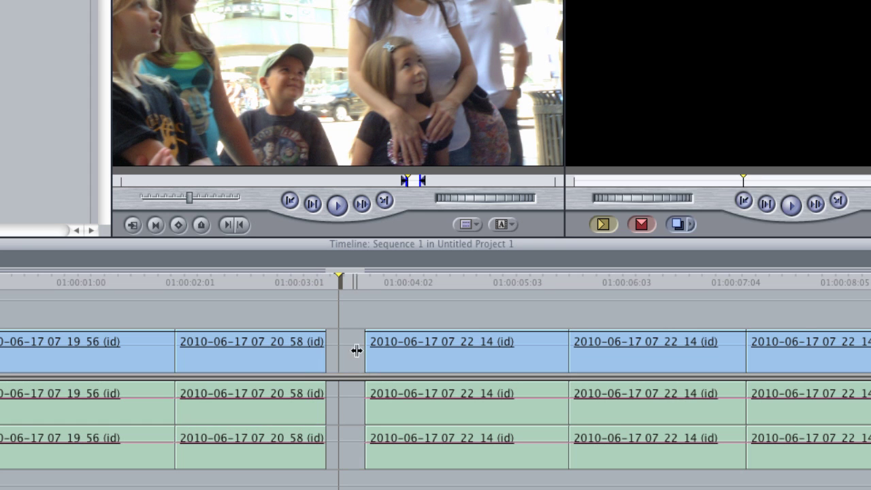
{"action": "key", "text": "super+z"}
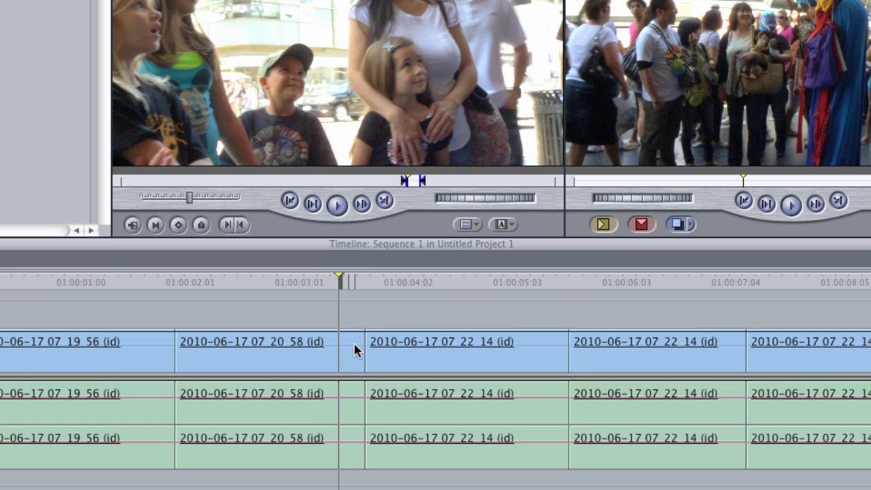
{"action": "left_click_drag", "start_coordinate": [359, 352], "coordinate": [330, 354]}
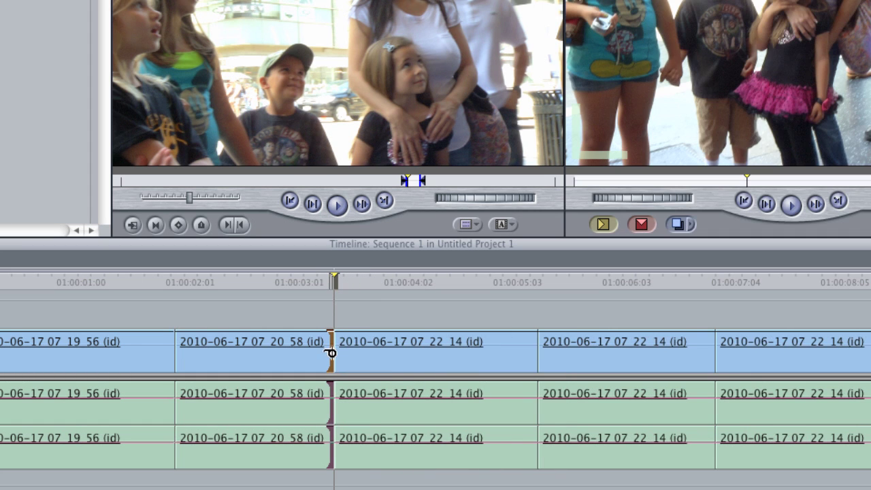
{"action": "key", "text": "super+z"}
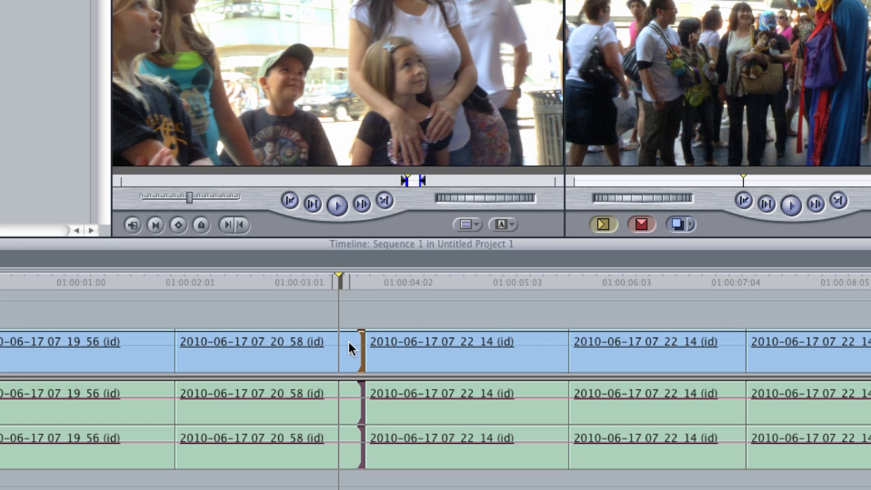
- Shorten the 07:20:58 clip's end and close the resulting gap with Close Gap
{"action": "left_click_drag", "start_coordinate": [359, 348], "coordinate": [325, 349]}
{"action": "right_click", "coordinate": [345, 350]}
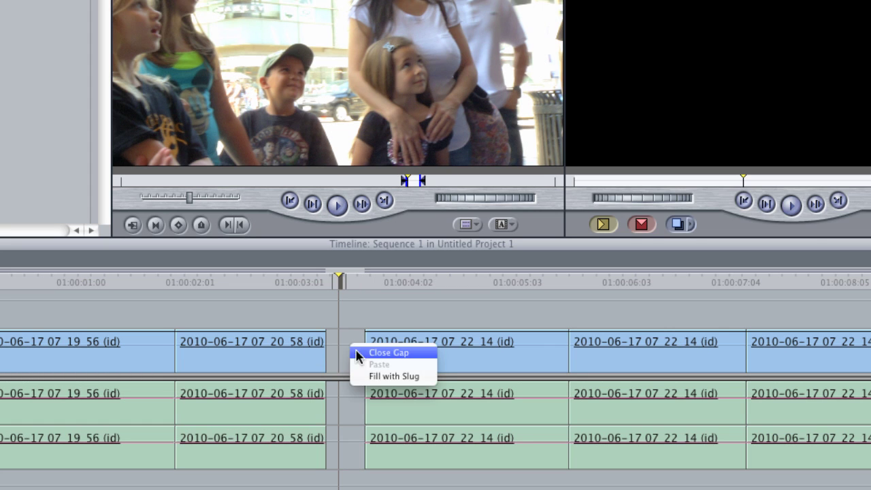
{"action": "left_click", "coordinate": [372, 352]}
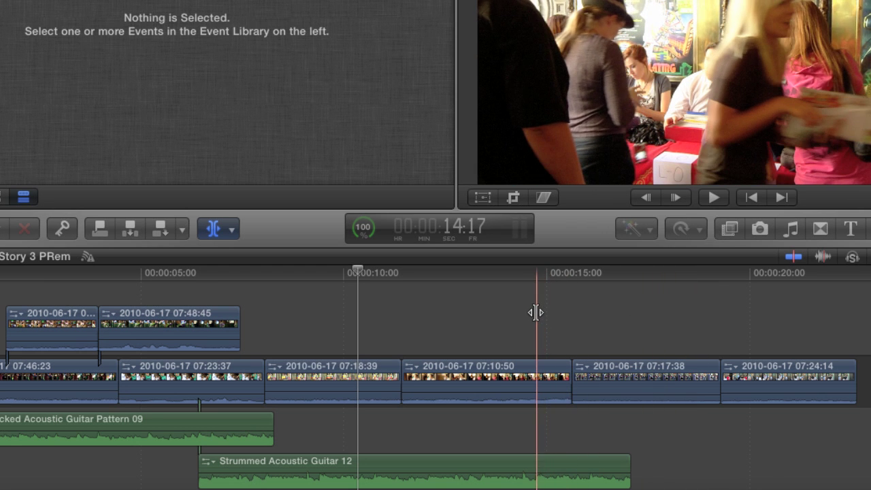
- With the Select tool, extend the 07:17:38 clip about a second and roll the 07:23:37/07:18:39 edit later
{"action": "key", "text": "a"}
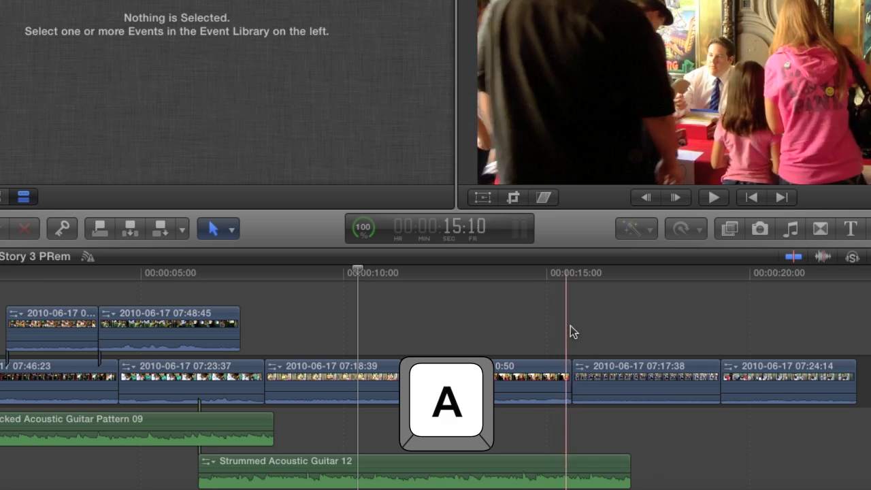
{"action": "left_click", "coordinate": [715, 381]}
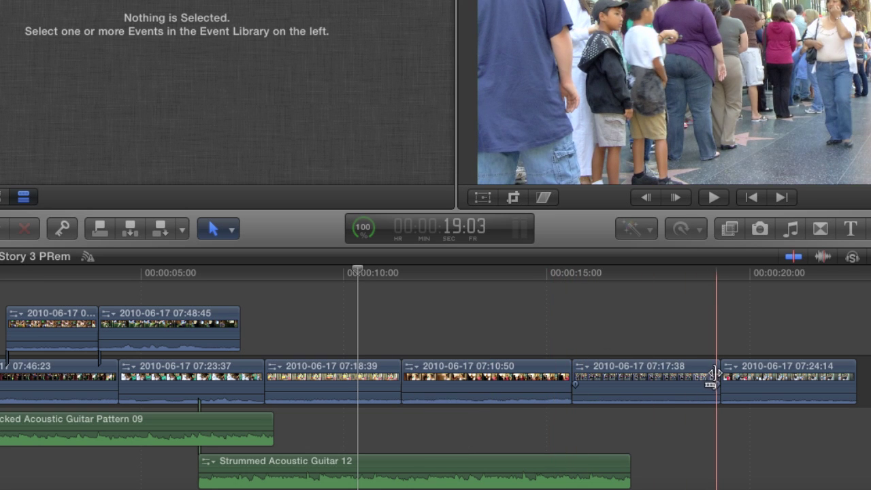
{"action": "left_click_drag", "start_coordinate": [713, 376], "coordinate": [742, 378]}
{"action": "mouse_move", "coordinate": [264, 376]}
{"action": "left_mouse_down"}
{"action": "mouse_move", "coordinate": [331, 378]}
{"action": "mouse_move", "coordinate": [243, 377]}
{"action": "mouse_move", "coordinate": [275, 377]}
{"action": "mouse_move", "coordinate": [266, 370]}
{"action": "left_mouse_up"}
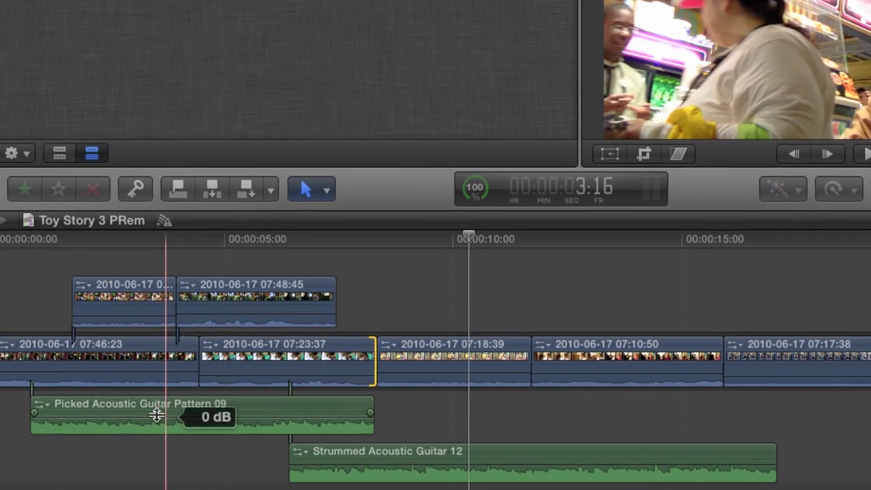
- Slip the Picked Acoustic Guitar Pattern 09 audio about seventy seconds later with the Trim tool
{"action": "left_click", "coordinate": [242, 409]}
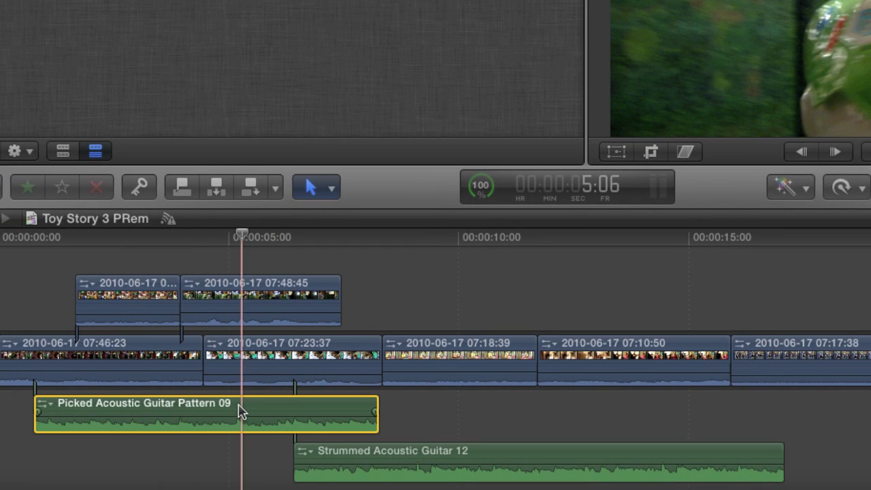
{"action": "key", "text": "t"}
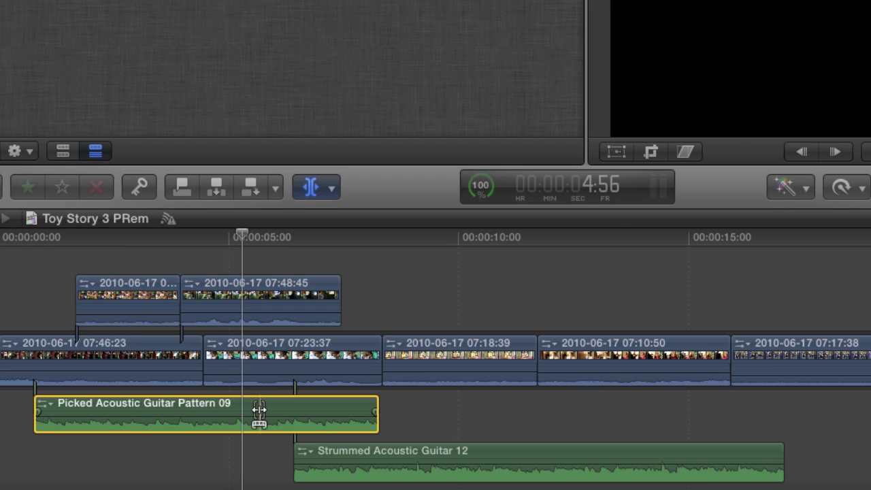
{"action": "left_click_drag", "start_coordinate": [260, 409], "coordinate": [134, 416]}
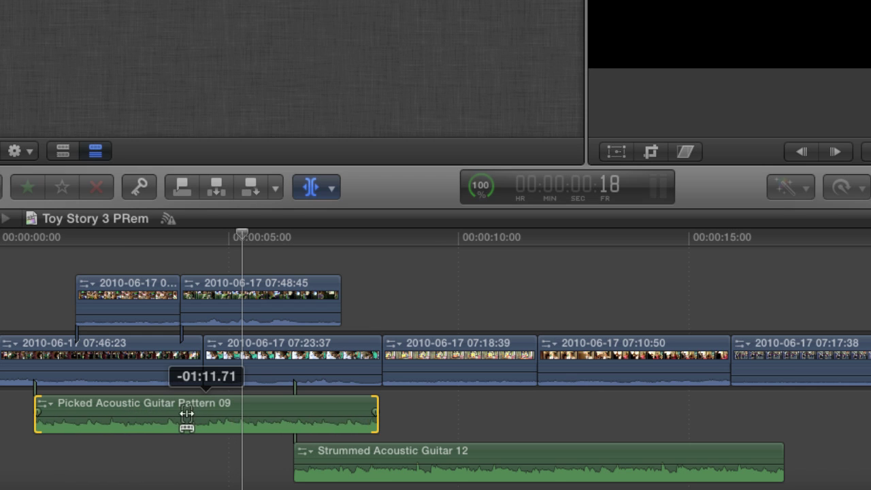
{"action": "left_click_drag", "start_coordinate": [138, 416], "coordinate": [139, 416]}
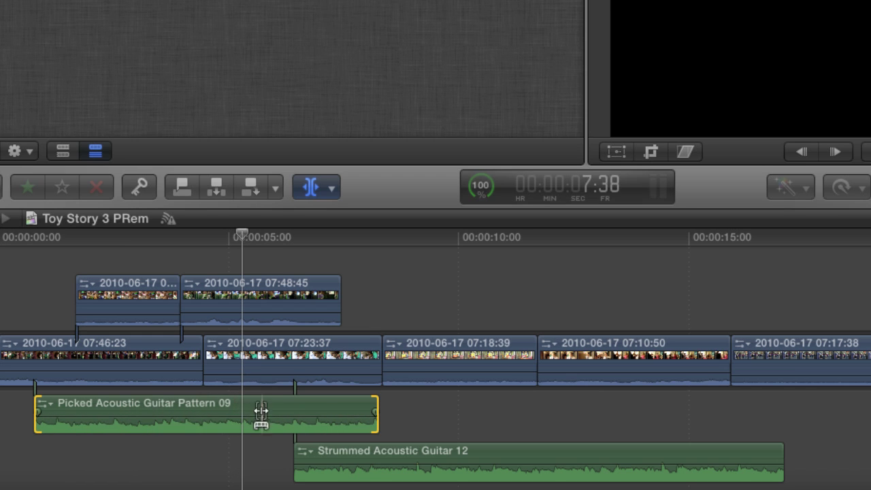
{"action": "left_click_drag", "start_coordinate": [265, 408], "coordinate": [253, 414]}
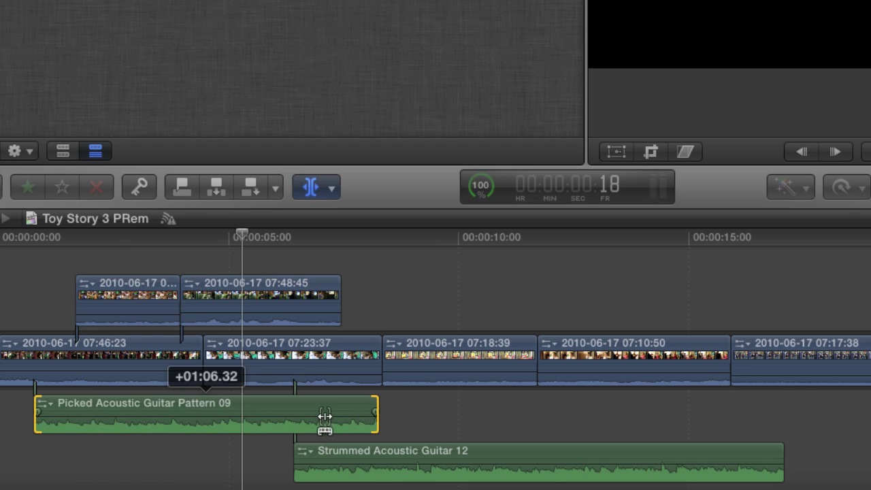
{"action": "left_click_drag", "start_coordinate": [308, 414], "coordinate": [324, 414]}
{"action": "left_click_drag", "start_coordinate": [246, 412], "coordinate": [266, 413]}
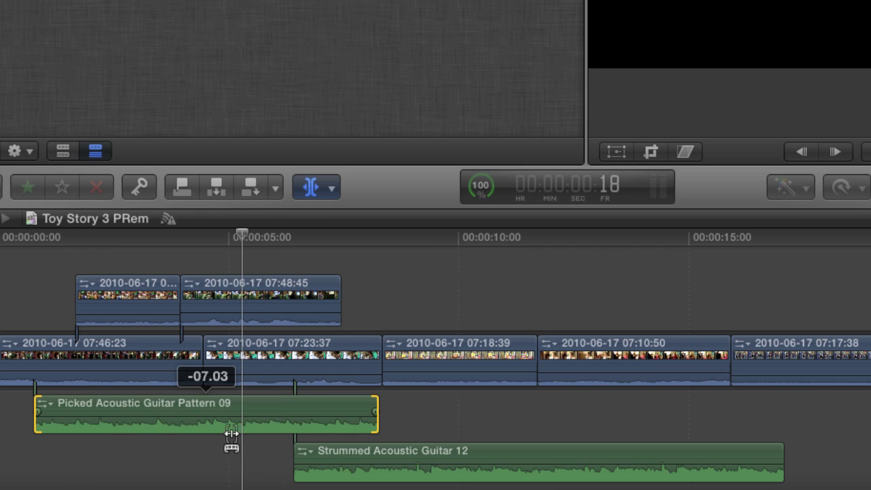
{"action": "left_click_drag", "start_coordinate": [268, 425], "coordinate": [325, 423]}
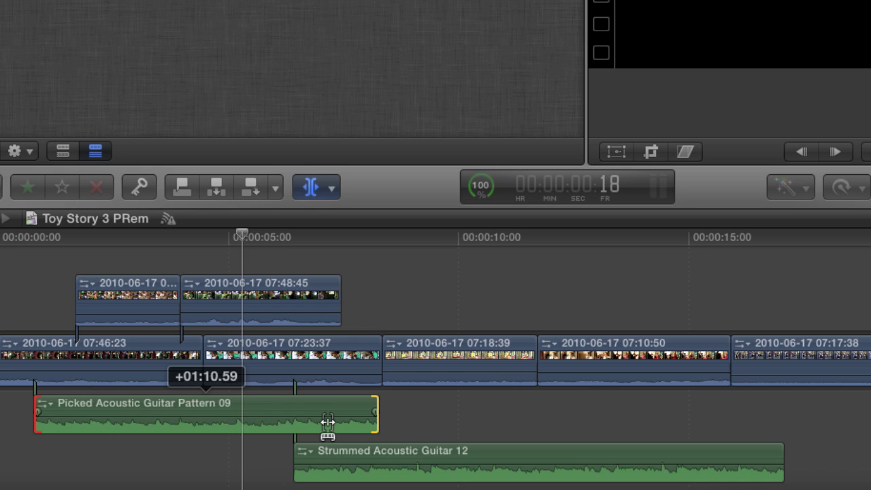
{"action": "left_click_drag", "start_coordinate": [327, 420], "coordinate": [327, 417]}
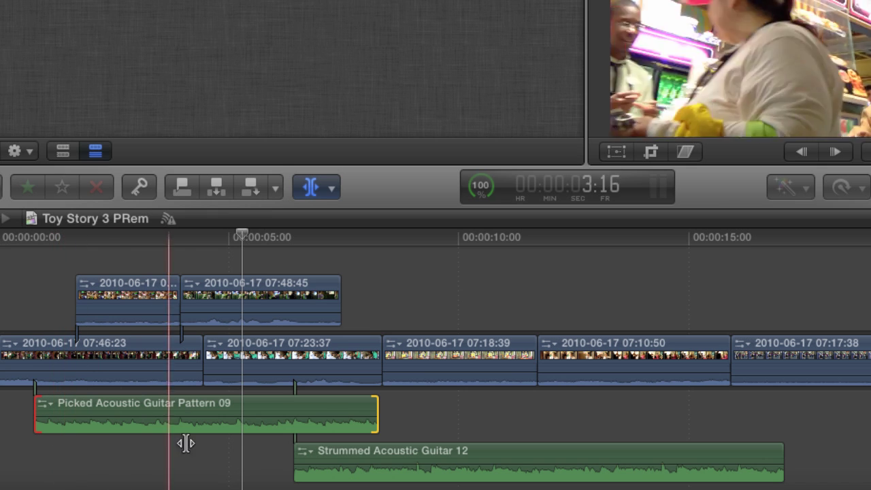
- Test a slip on Strummed Acoustic Guitar 12, then slip the 07:10:50 footage a few frames
{"action": "mouse_move", "coordinate": [521, 462]}
{"action": "left_click_drag", "start_coordinate": [513, 458], "coordinate": [512, 460]}
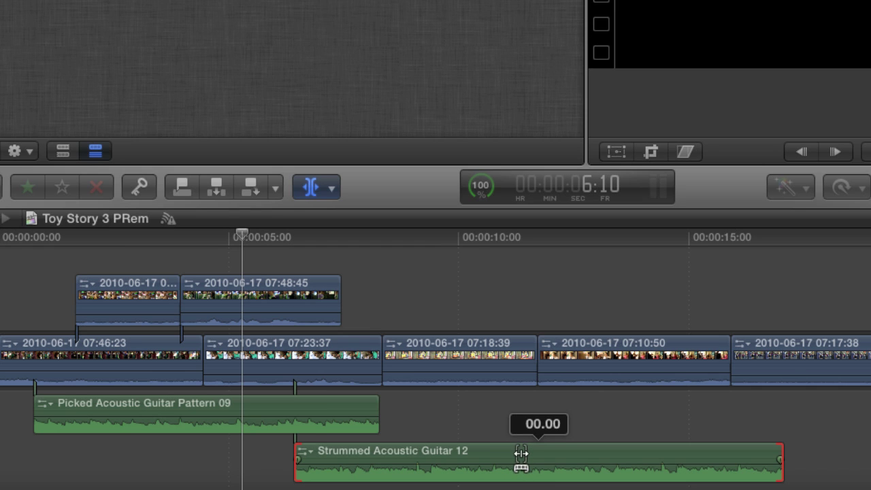
{"action": "left_click_drag", "start_coordinate": [521, 454], "coordinate": [520, 459]}
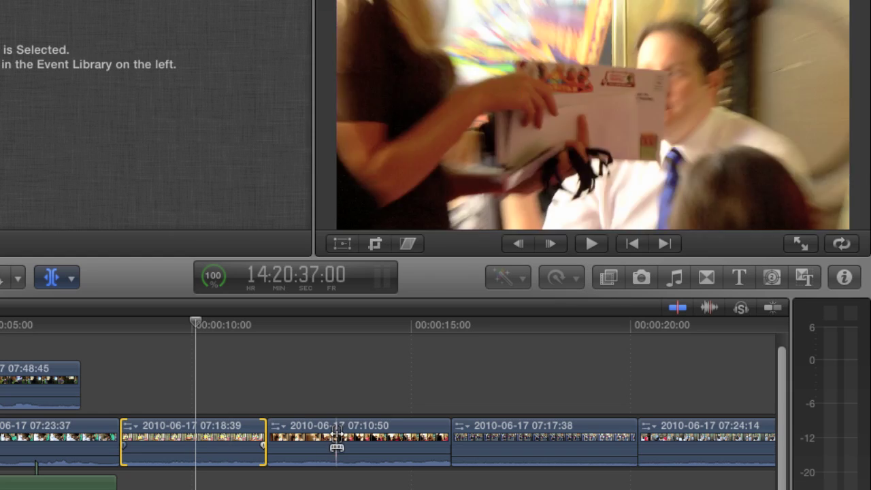
{"action": "mouse_move", "coordinate": [336, 438]}
{"action": "left_mouse_down"}
{"action": "mouse_move", "coordinate": [324, 439]}
{"action": "mouse_move", "coordinate": [373, 439]}
{"action": "mouse_move", "coordinate": [341, 439]}
{"action": "left_mouse_up"}
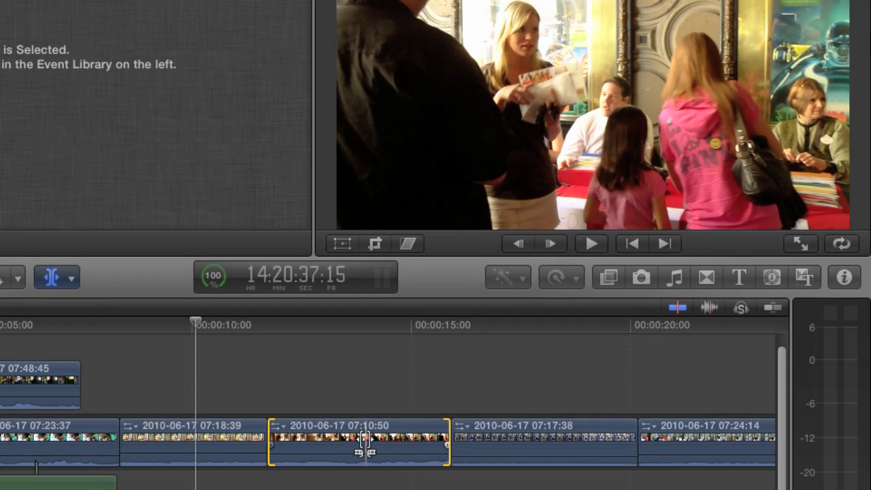
- Option-drag the 07:10:50 clip about 23 frames left, shortening 07:18:39 and lengthening 07:17:38
{"action": "mouse_move", "coordinate": [364, 445]}
{"action": "left_mouse_down"}
{"action": "mouse_move", "coordinate": [320, 450]}
{"action": "mouse_move", "coordinate": [451, 448]}
{"action": "mouse_move", "coordinate": [315, 446]}
{"action": "mouse_move", "coordinate": [370, 451]}
{"action": "left_mouse_up"}
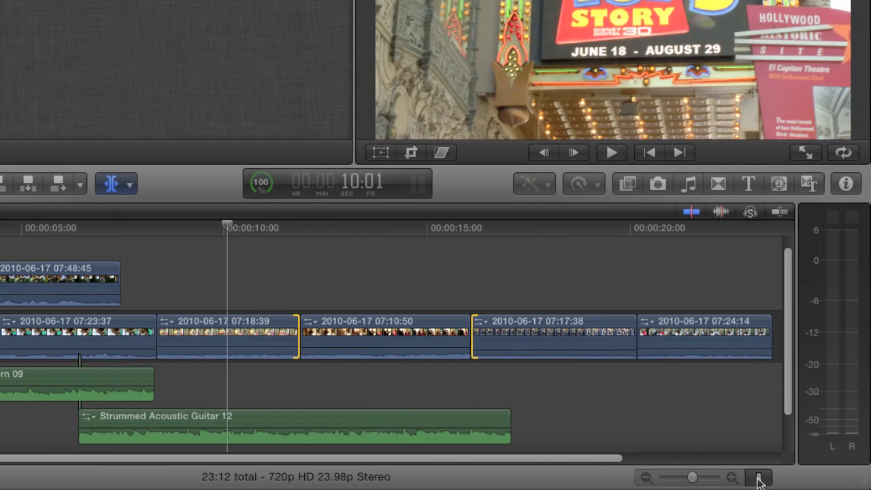
- Set clip appearance to smaller filmstrips with larger audio waveforms
{"action": "left_click", "coordinate": [758, 477]}
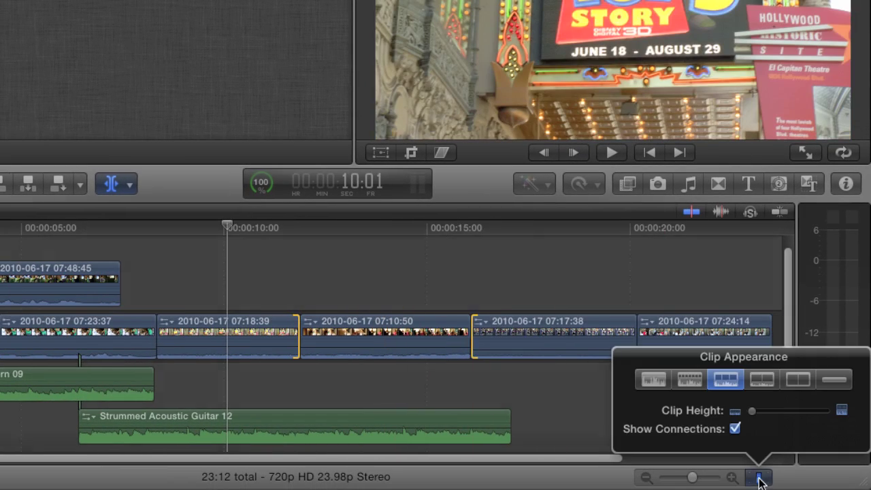
{"action": "left_click", "coordinate": [688, 381]}
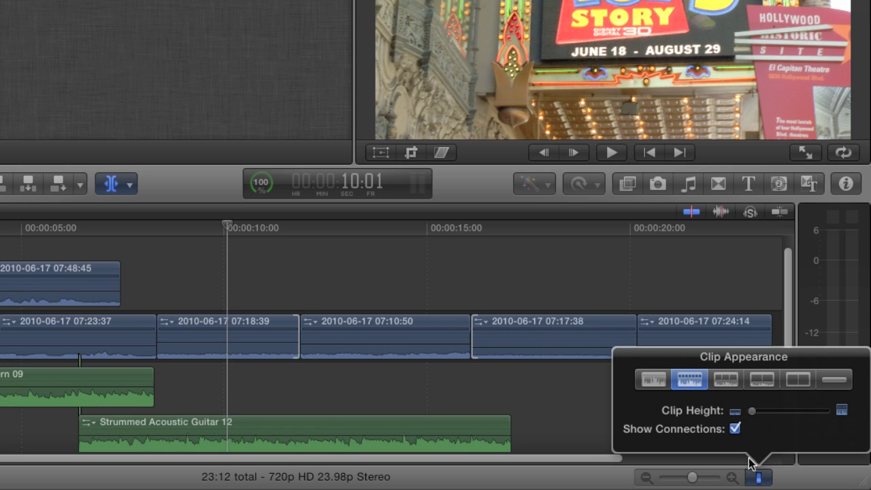
{"action": "left_click", "coordinate": [759, 479]}
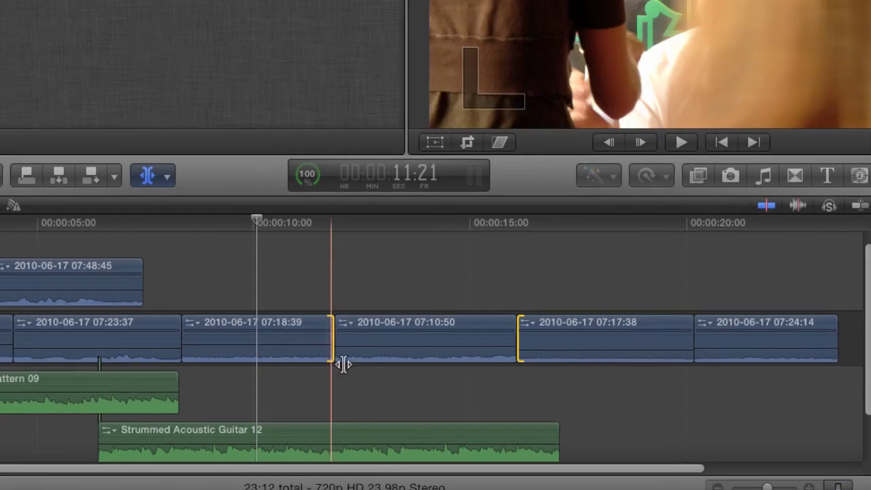
- With the Select tool, expand the audio of the 07:10:50 and 07:18:39 clips below their video
{"action": "key", "text": "a"}
{"action": "double_click", "coordinate": [435, 364]}
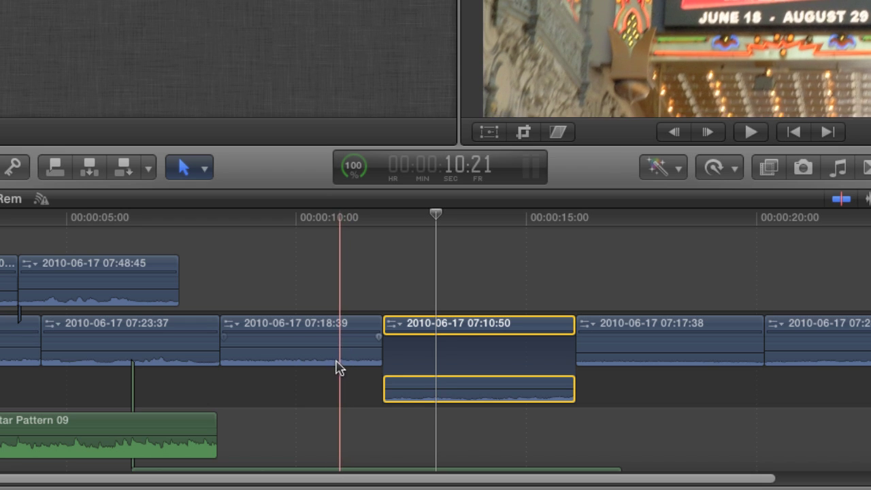
{"action": "double_click", "coordinate": [325, 364]}
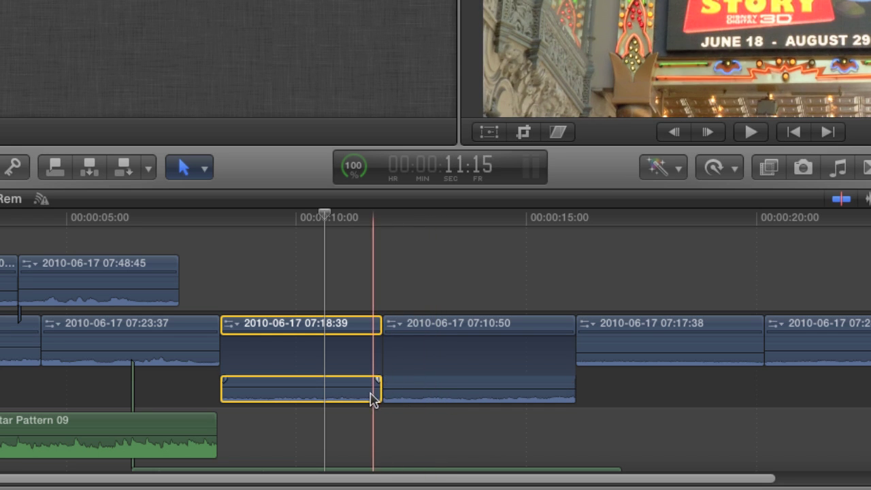
- With the Trim tool, nudge the audio edit point between 07:18:39 and 07:10:50 frame by frame
{"action": "left_click", "coordinate": [379, 395]}
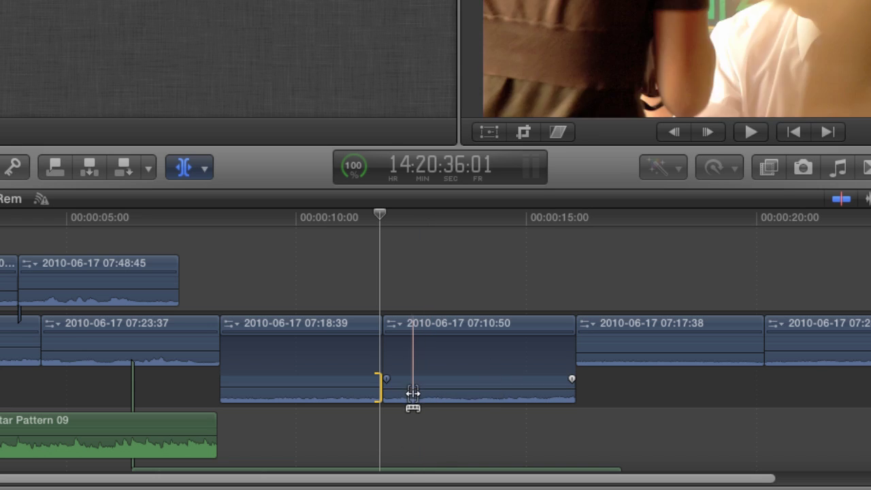
{"action": "key", "text": "t"}
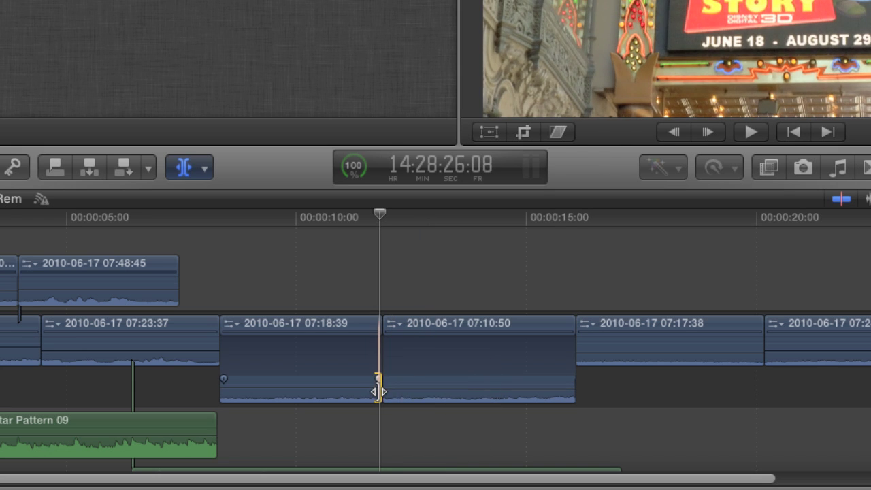
{"action": "key", "text": "period"}
{"action": "key", "text": "period"}
{"action": "key", "text": "period"}
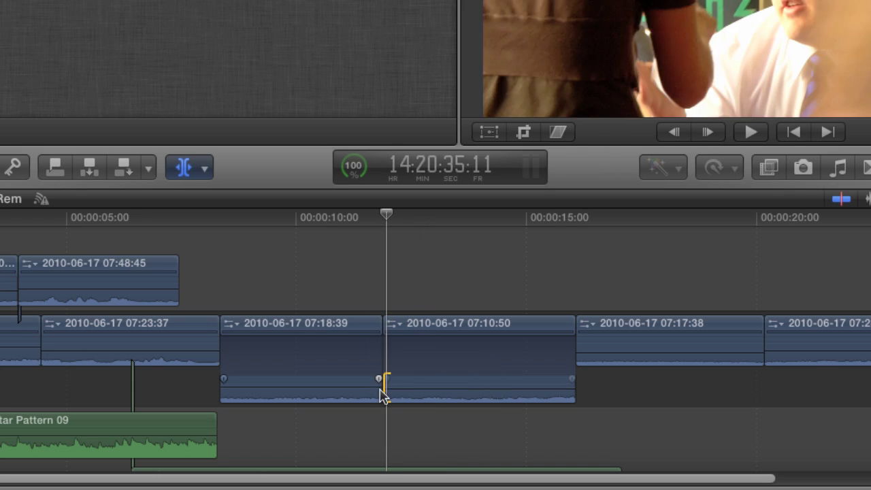
{"action": "key", "text": "comma"}
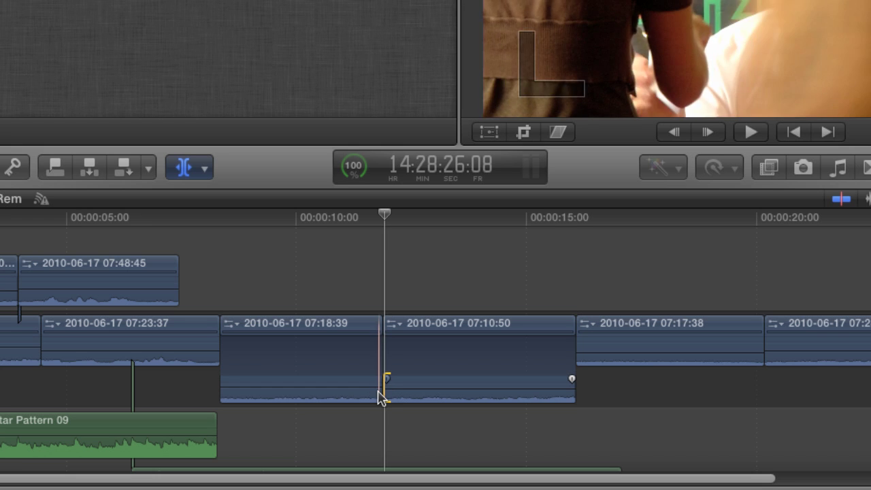
{"action": "key", "text": "comma"}
{"action": "key", "text": "comma"}
{"action": "key", "text": "period"}
{"action": "key", "text": "period"}
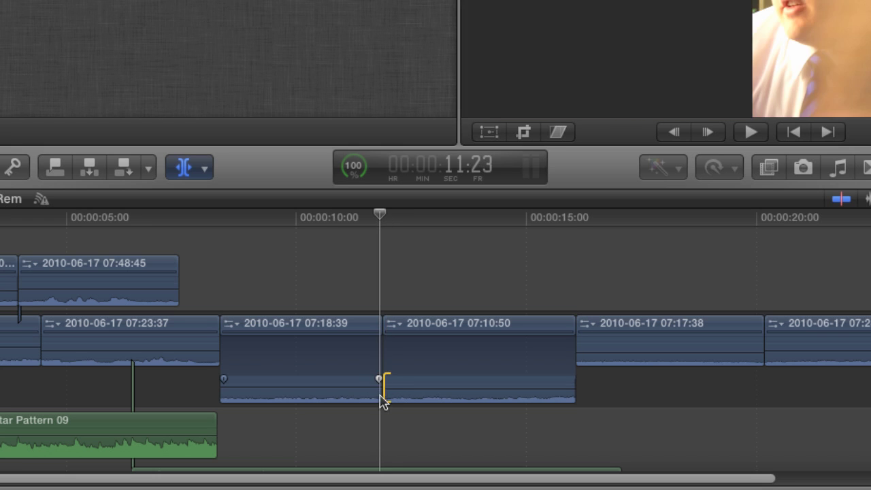
{"action": "key", "text": "period"}
{"action": "left_click_drag", "start_coordinate": [381, 390], "coordinate": [385, 354]}
- Roll the video cut later and line the audio edit point up with the playhead
{"action": "left_click", "coordinate": [385, 356]}
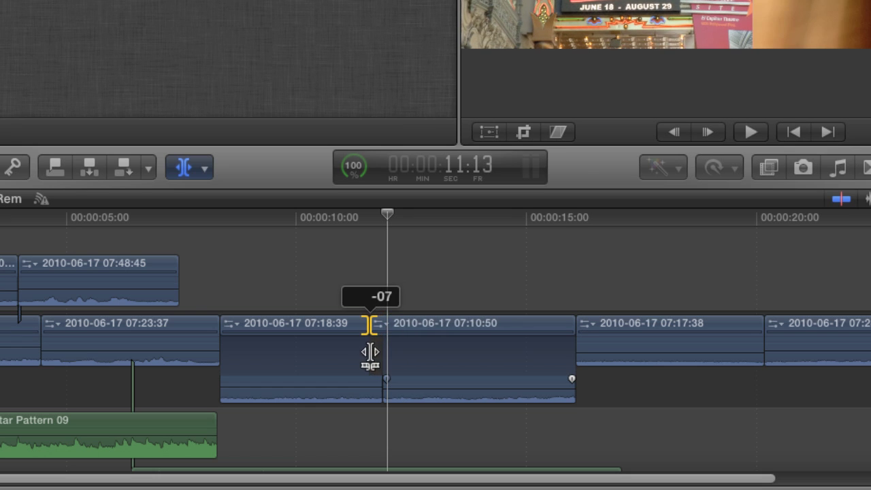
{"action": "mouse_move", "coordinate": [383, 352]}
{"action": "left_mouse_down"}
{"action": "mouse_move", "coordinate": [404, 355]}
{"action": "mouse_move", "coordinate": [382, 353]}
{"action": "left_mouse_up"}
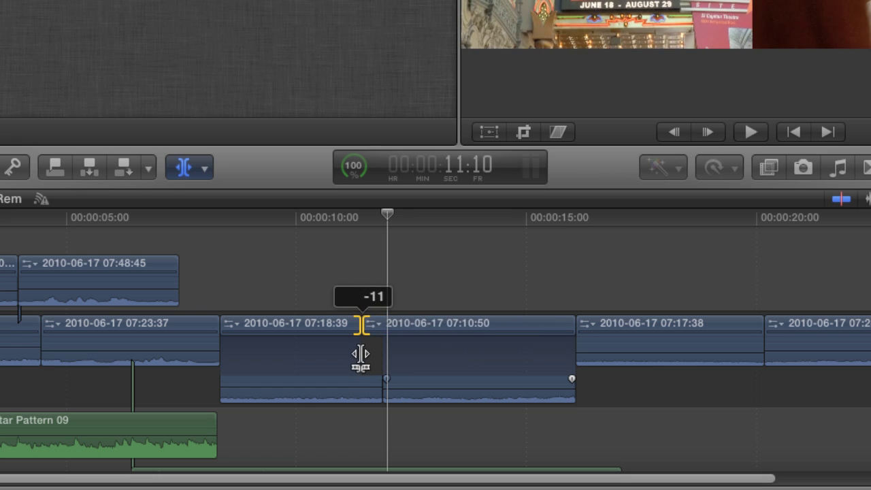
{"action": "mouse_move", "coordinate": [359, 347]}
{"action": "left_mouse_down"}
{"action": "mouse_move", "coordinate": [411, 346]}
{"action": "mouse_move", "coordinate": [402, 297]}
{"action": "left_mouse_up"}
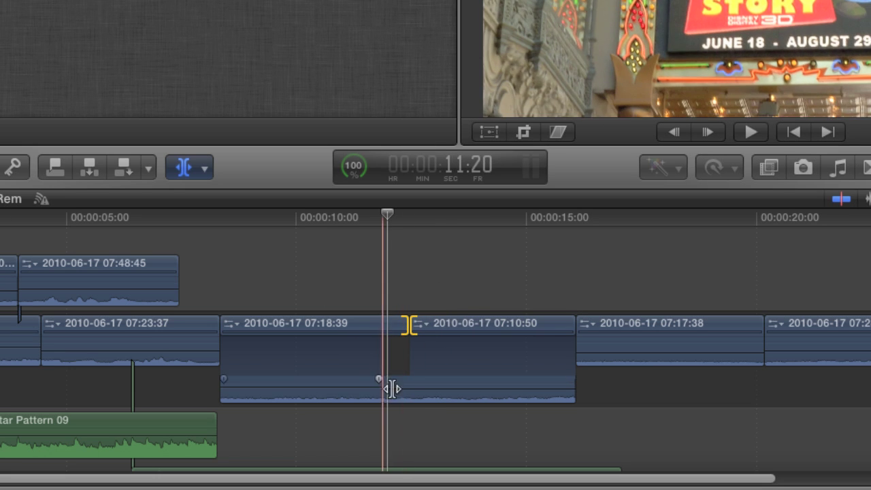
{"action": "mouse_move", "coordinate": [390, 387]}
{"action": "left_mouse_down"}
{"action": "mouse_move", "coordinate": [424, 402]}
{"action": "mouse_move", "coordinate": [399, 389]}
{"action": "mouse_move", "coordinate": [415, 332]}
{"action": "mouse_move", "coordinate": [416, 363]}
{"action": "left_mouse_up"}
{"action": "mouse_move", "coordinate": [409, 396]}
{"action": "left_mouse_down"}
{"action": "mouse_move", "coordinate": [459, 375]}
{"action": "mouse_move", "coordinate": [414, 334]}
{"action": "mouse_move", "coordinate": [388, 326]}
{"action": "mouse_move", "coordinate": [414, 326]}
{"action": "mouse_move", "coordinate": [403, 328]}
{"action": "mouse_move", "coordinate": [412, 369]}
{"action": "left_mouse_up"}
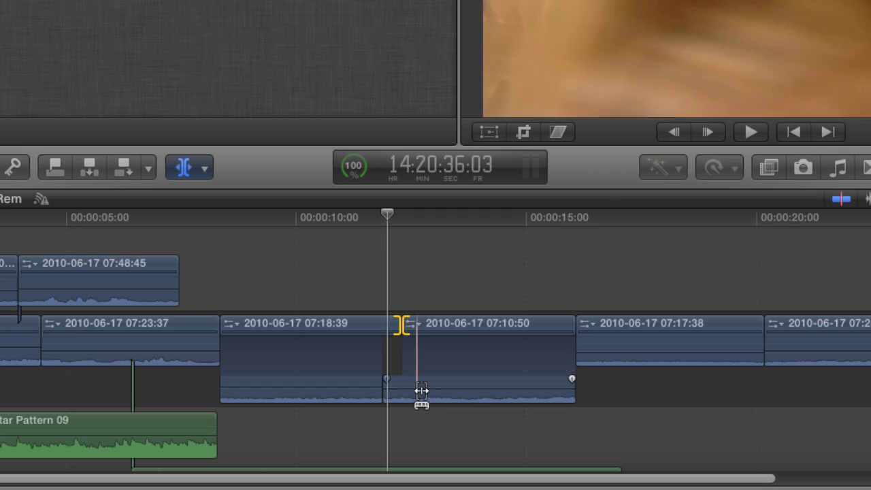
- Drag the 07:10:50 audio into a lower lane, offset a few frames from its video
{"action": "left_click", "coordinate": [462, 394]}
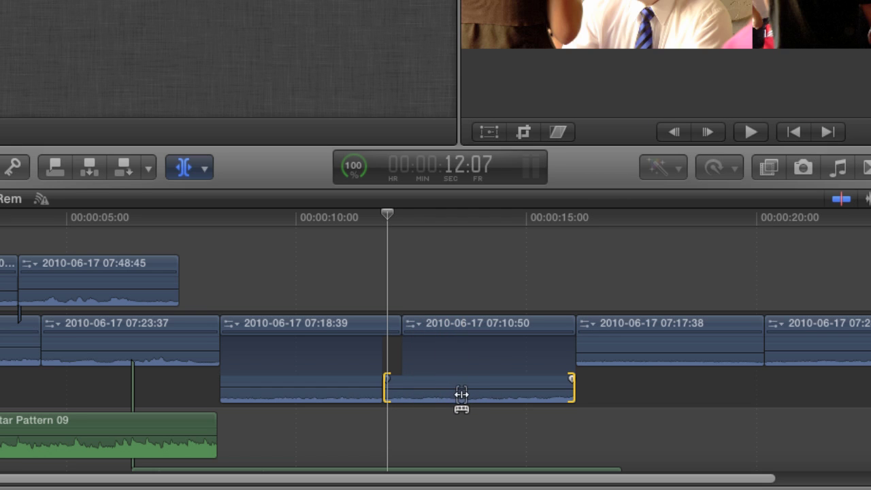
{"action": "left_click_drag", "start_coordinate": [461, 395], "coordinate": [428, 395]}
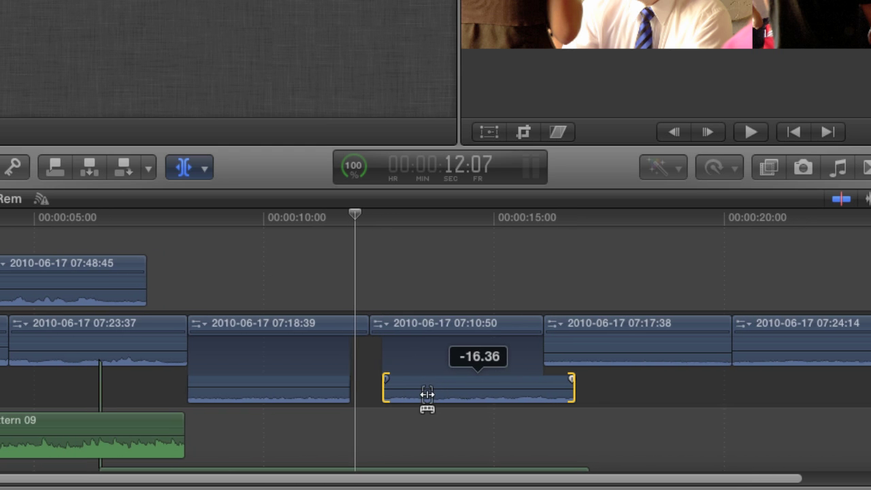
{"action": "mouse_move", "coordinate": [427, 394]}
{"action": "left_mouse_down"}
{"action": "mouse_move", "coordinate": [508, 398]}
{"action": "mouse_move", "coordinate": [525, 414]}
{"action": "mouse_move", "coordinate": [509, 403]}
{"action": "mouse_move", "coordinate": [494, 404]}
{"action": "mouse_move", "coordinate": [517, 412]}
{"action": "mouse_move", "coordinate": [412, 410]}
{"action": "mouse_move", "coordinate": [457, 406]}
{"action": "mouse_move", "coordinate": [481, 415]}
{"action": "mouse_move", "coordinate": [482, 407]}
{"action": "mouse_move", "coordinate": [484, 414]}
{"action": "mouse_move", "coordinate": [434, 427]}
{"action": "left_mouse_up"}
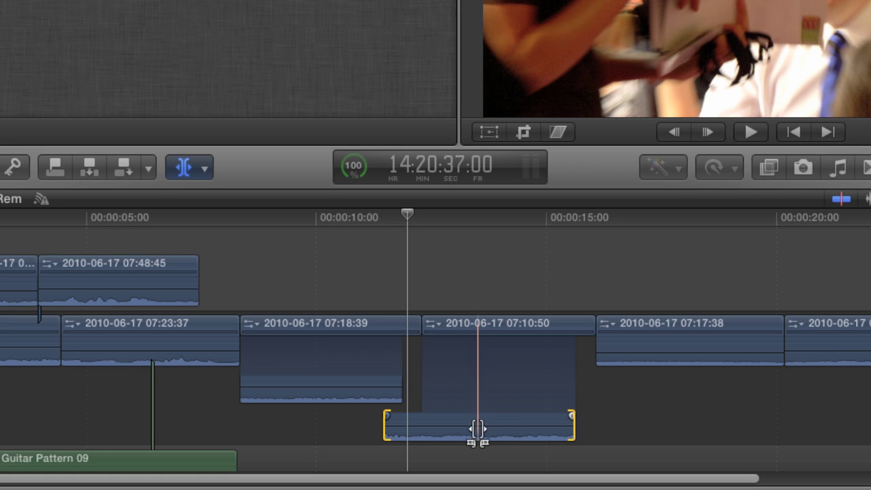
{"action": "mouse_move", "coordinate": [476, 428]}
{"action": "left_mouse_down"}
{"action": "mouse_move", "coordinate": [490, 436]}
{"action": "mouse_move", "coordinate": [447, 355]}
{"action": "mouse_move", "coordinate": [491, 361]}
{"action": "left_mouse_up"}
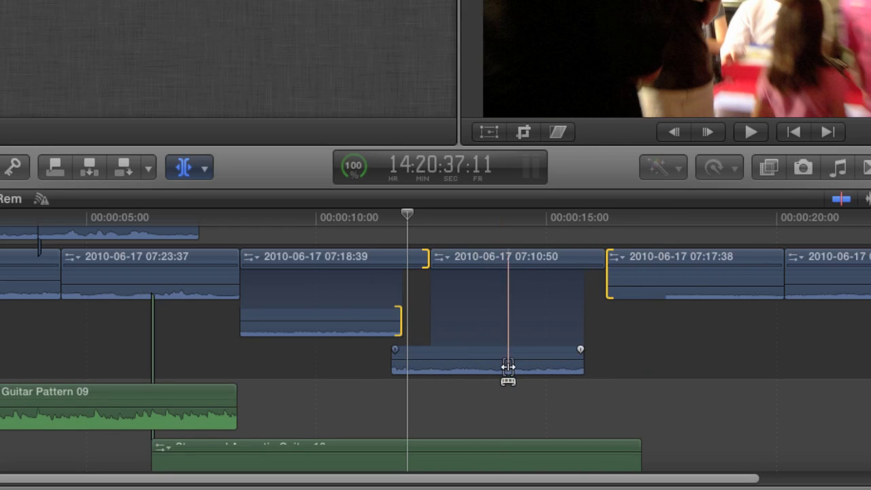
- Collapse the expanded audio of the 07:10:50 and 07:18:39 clips back into their video
{"action": "double_click", "coordinate": [507, 367]}
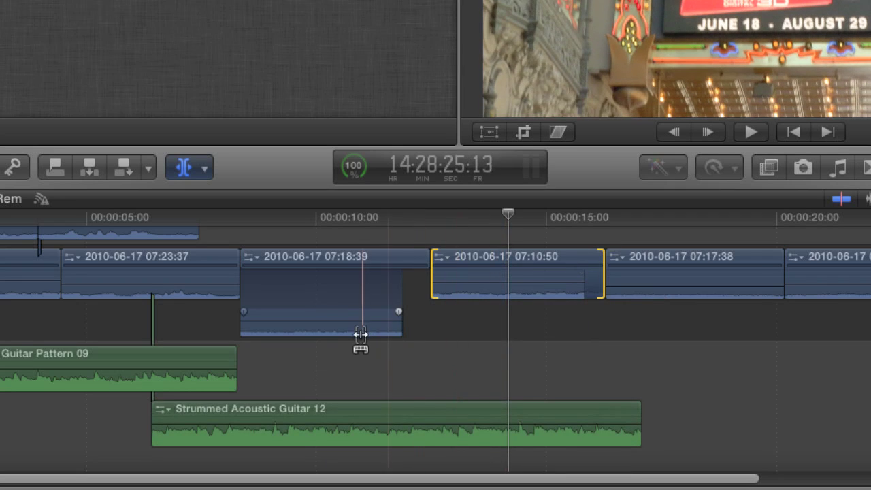
{"action": "double_click", "coordinate": [361, 329]}
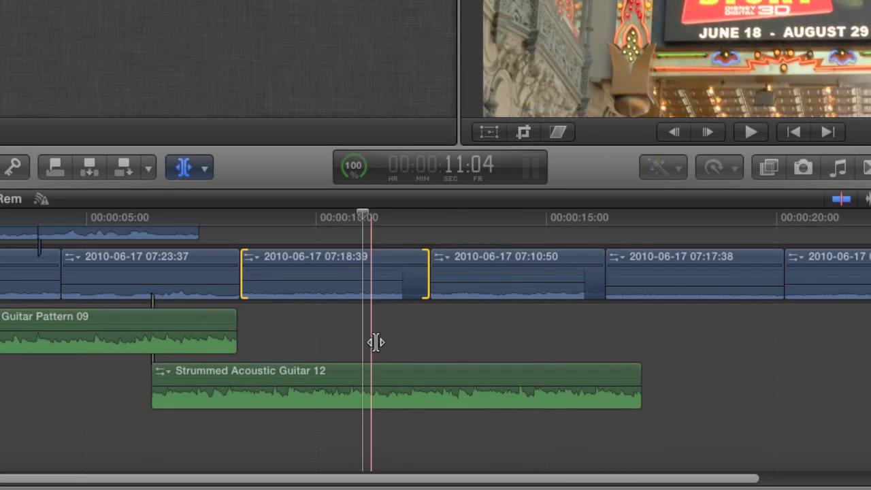